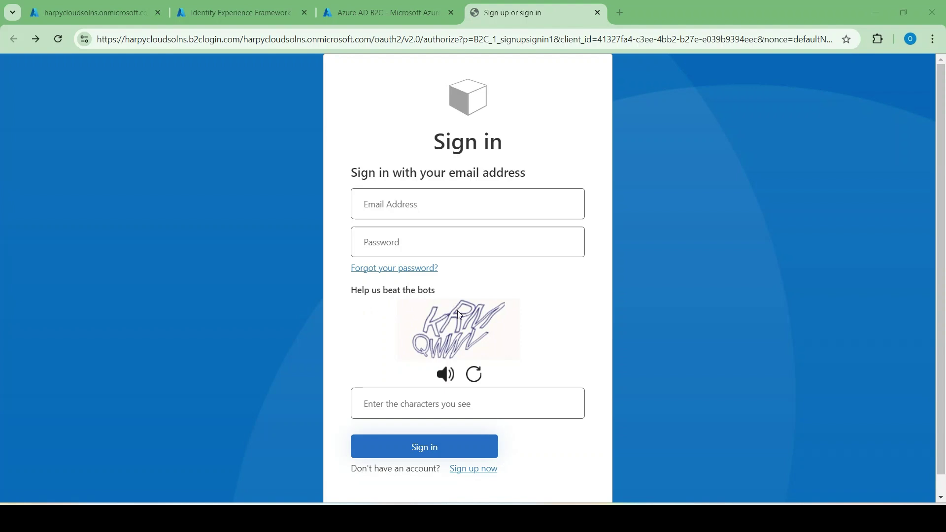
Open the 'Forgot your password?' User Details form, then go back to the Azure AD B2C overview tab
{"action": "left_click", "coordinate": [393, 272]}
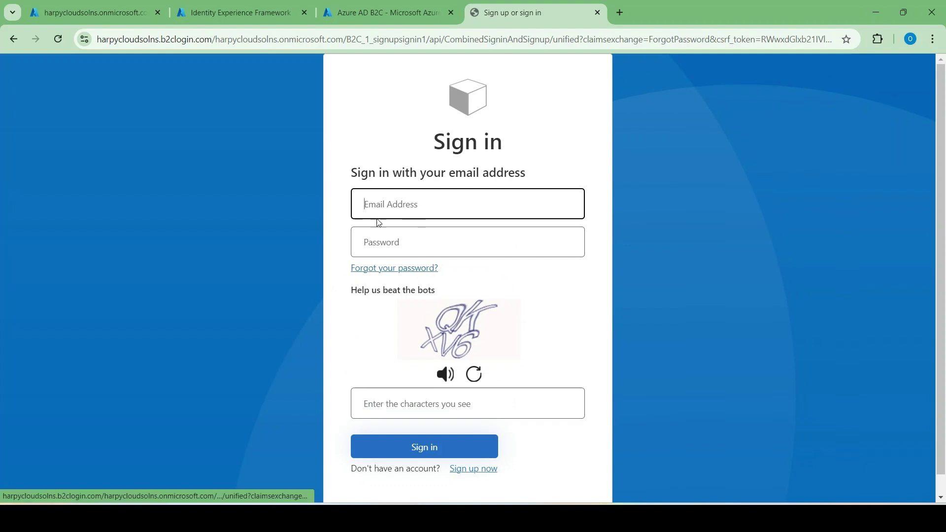
{"action": "left_click", "coordinate": [399, 271]}
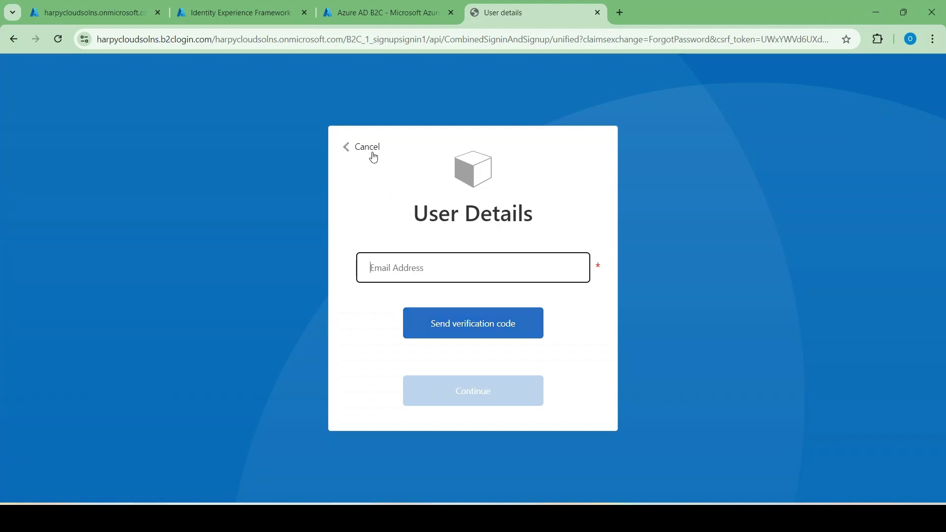
{"action": "left_click", "coordinate": [411, 8]}
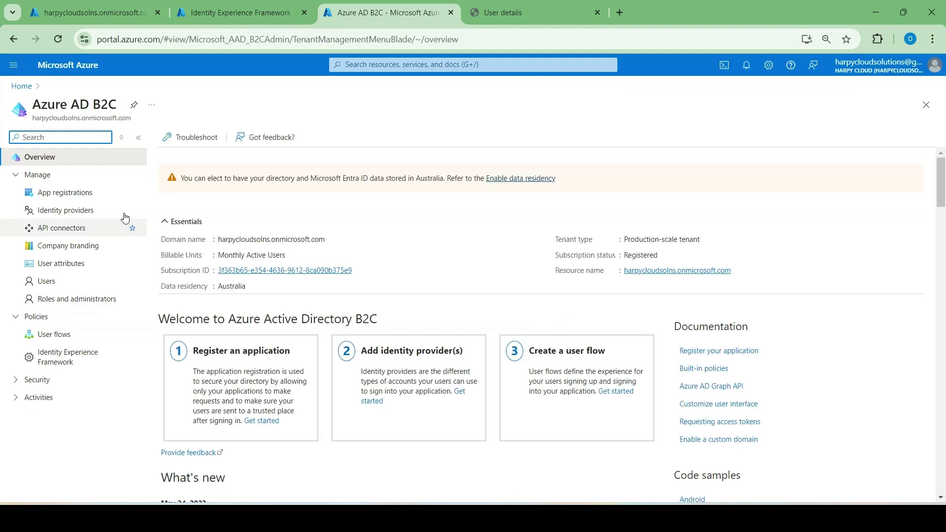
Review the existing user flows, then view the six B2C_1A Identity Experience Framework custom policies
{"action": "left_click", "coordinate": [53, 335]}
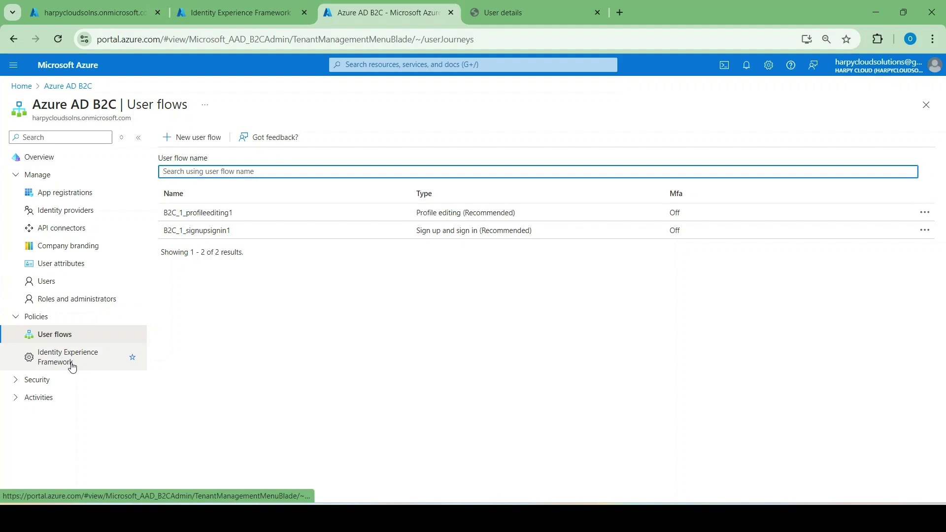
{"action": "left_click", "coordinate": [225, 15]}
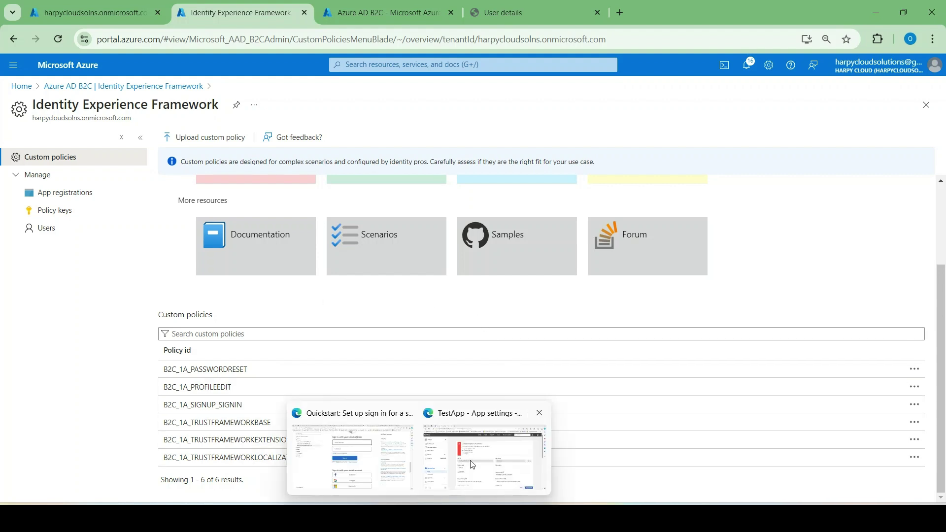
{"action": "left_click", "coordinate": [470, 461]}
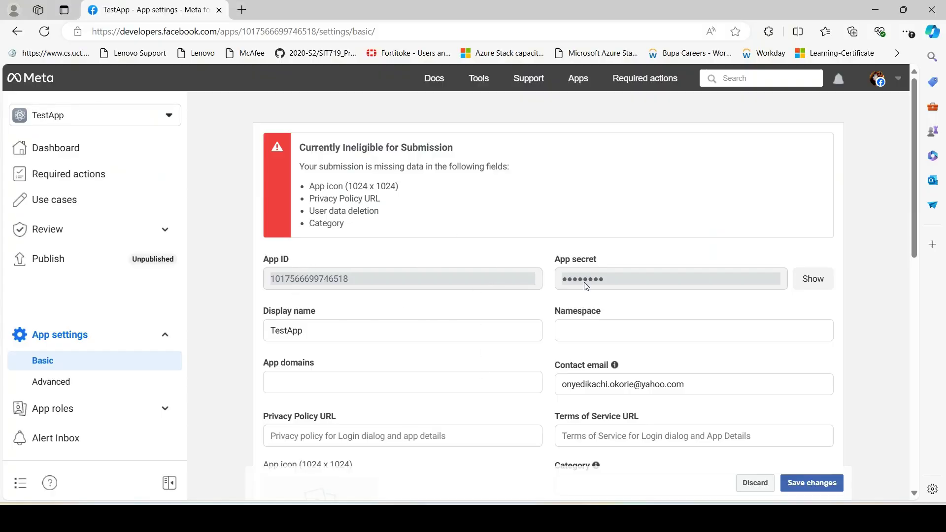
{"action": "left_click", "coordinate": [875, 10]}
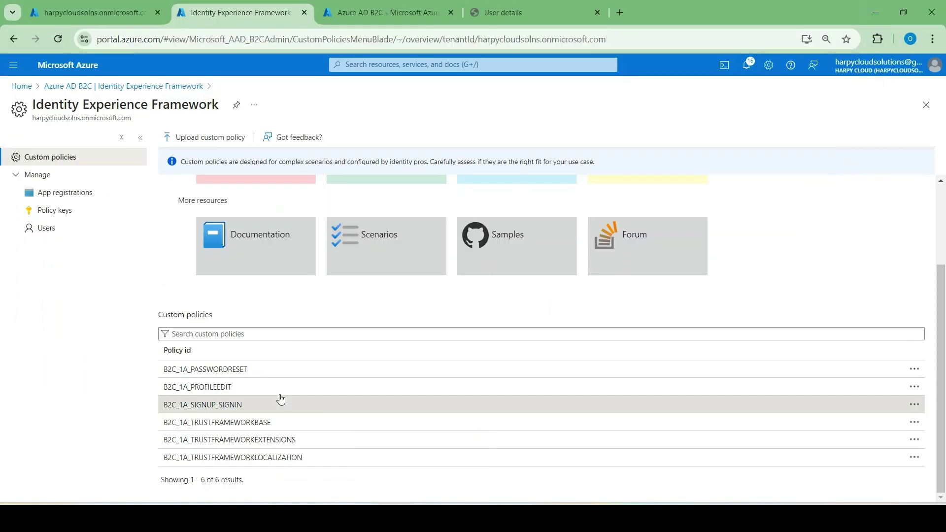
Run B2C_1A_SIGNUP_SIGNIN to preview its Facebook-enabled sign-in page, then return to Azure Home
{"action": "left_click", "coordinate": [194, 404]}
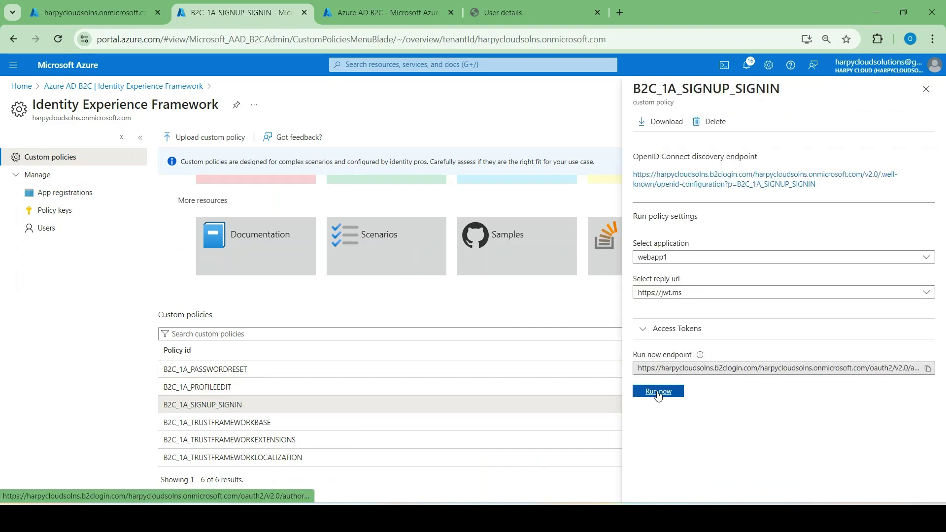
{"action": "left_click", "coordinate": [659, 392]}
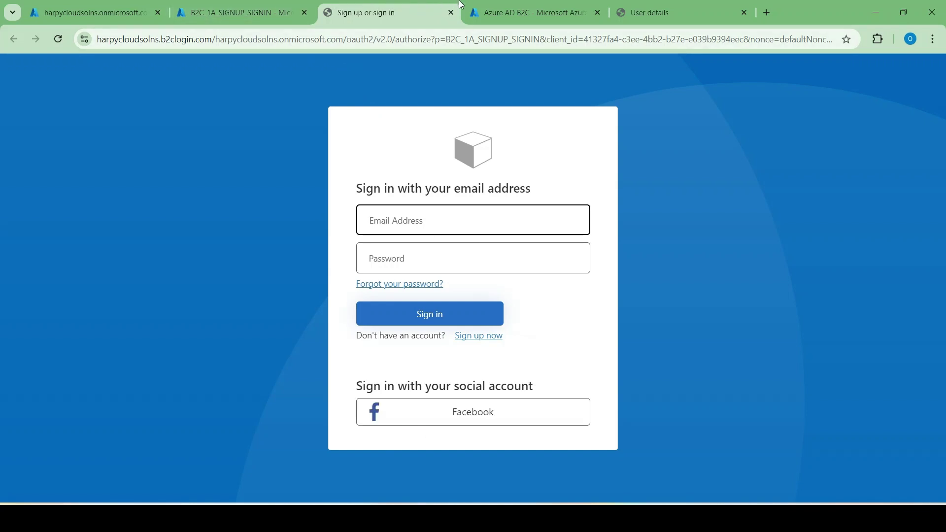
{"action": "left_click", "coordinate": [519, 7]}
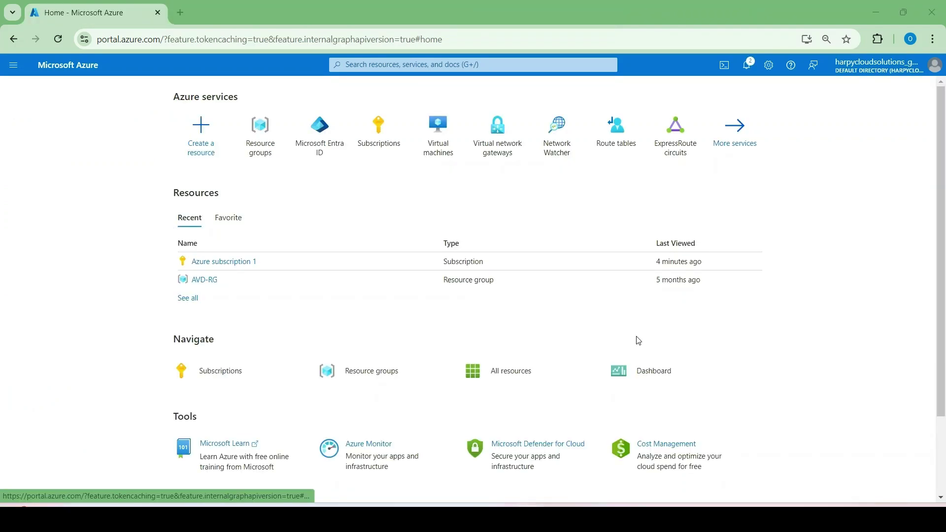
Search the Marketplace for 'B2C' and start creating an Azure Active Directory B2C resource
{"action": "left_click", "coordinate": [216, 152]}
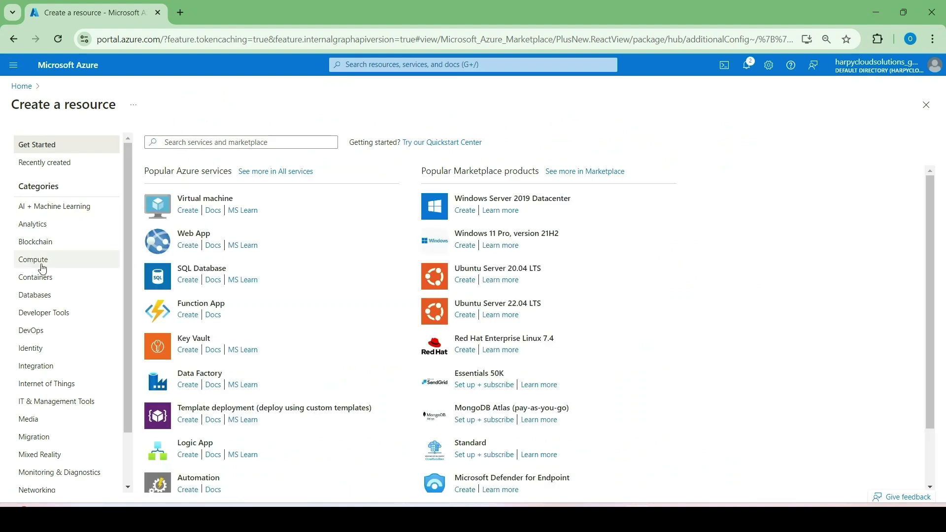
{"action": "left_click", "coordinate": [192, 139]}
{"action": "type", "text": "B2C"}
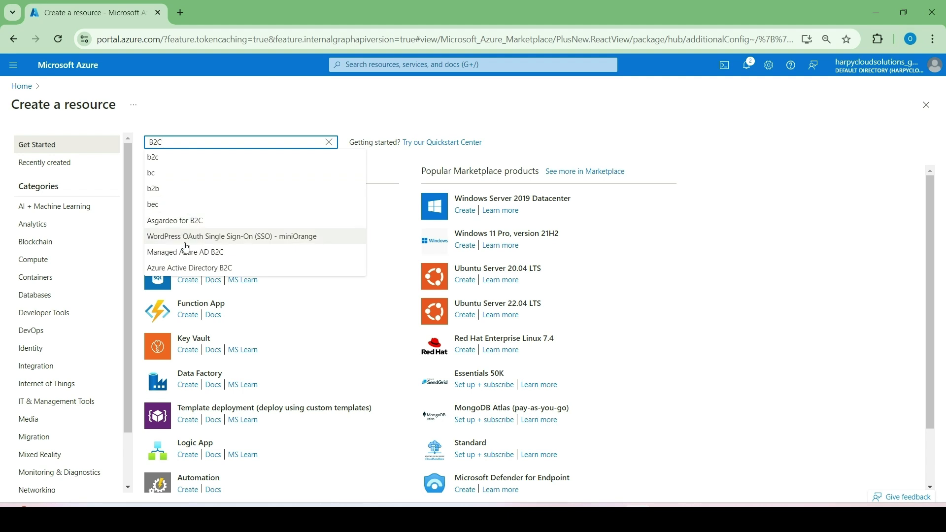
{"action": "left_click", "coordinate": [183, 268]}
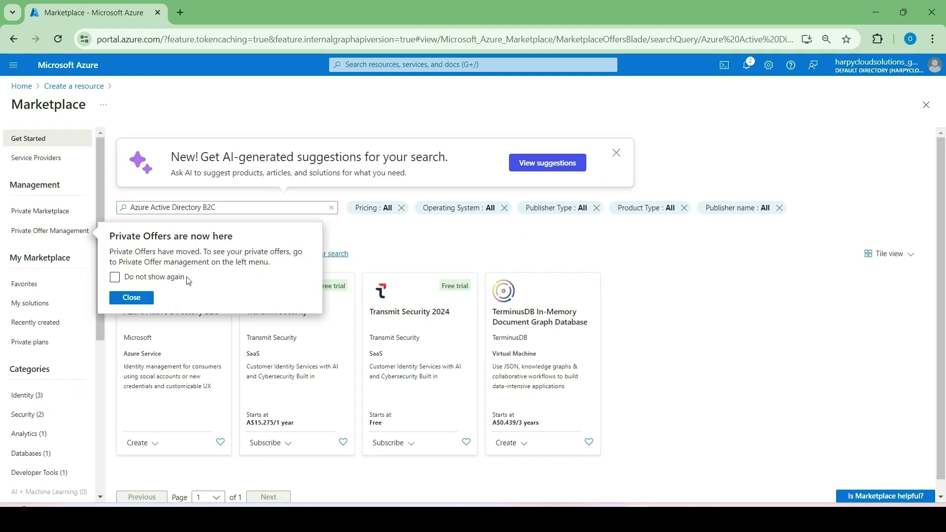
{"action": "left_click", "coordinate": [132, 298]}
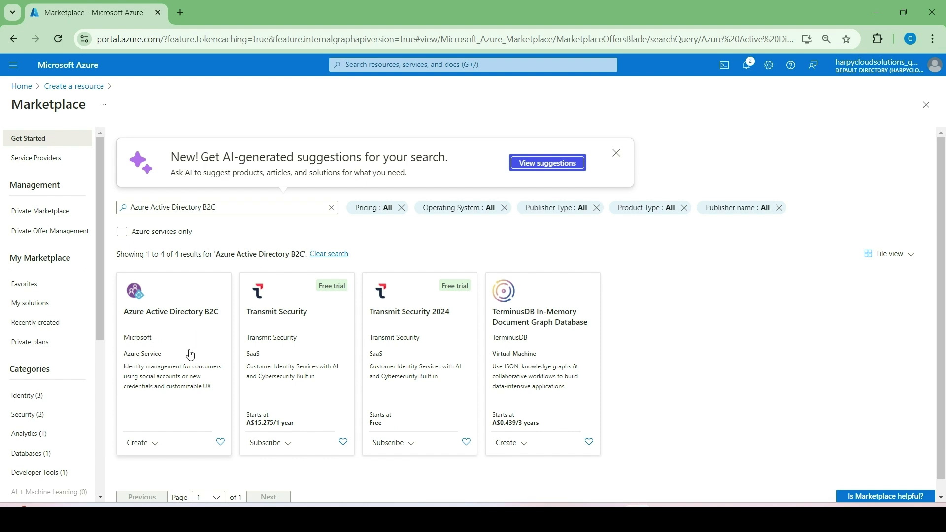
{"action": "left_click", "coordinate": [152, 443]}
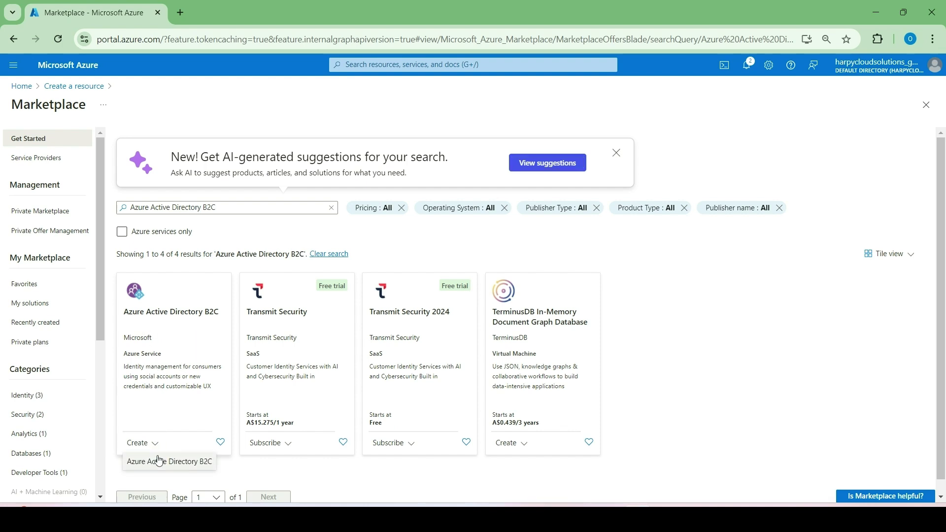
{"action": "left_click", "coordinate": [149, 463]}
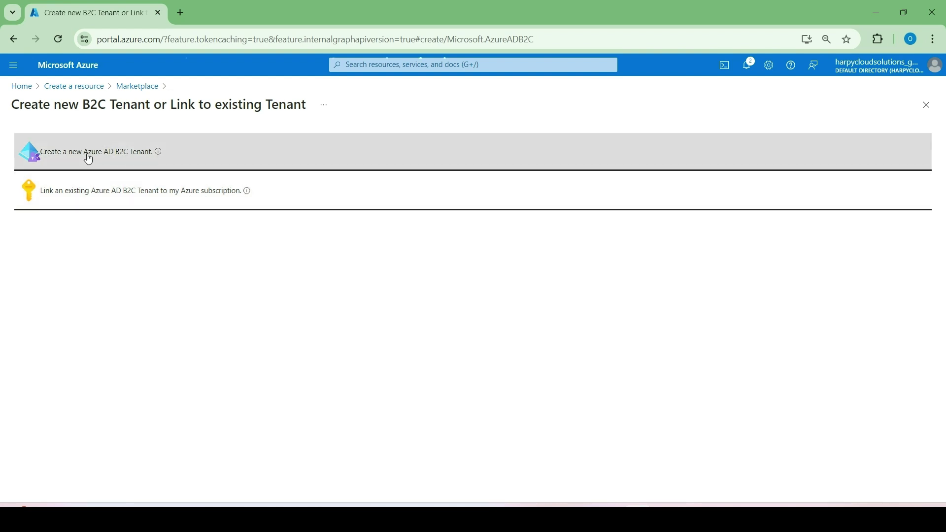
Choose a new B2C tenant named 'Harpy Cloud Solutions' with initial domain harpycloudsolutions
{"action": "left_click", "coordinate": [80, 153]}
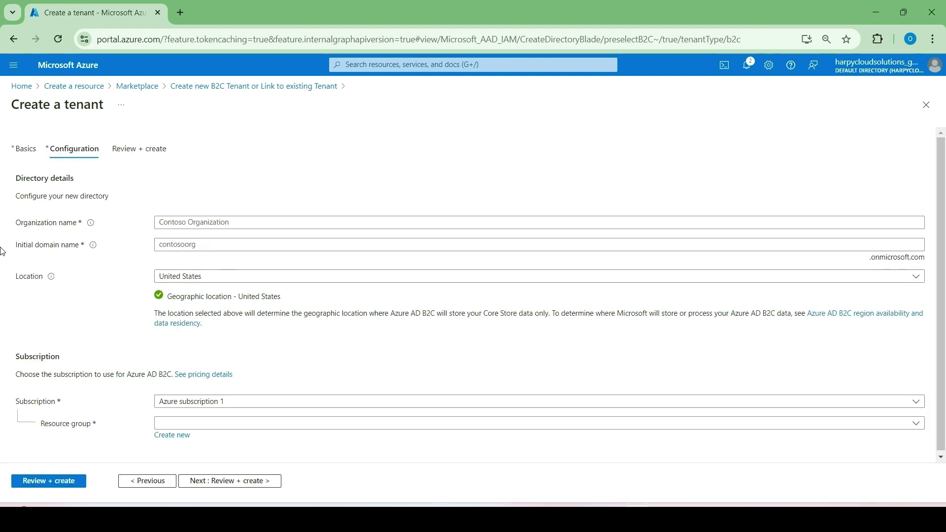
{"action": "left_click", "coordinate": [245, 223]}
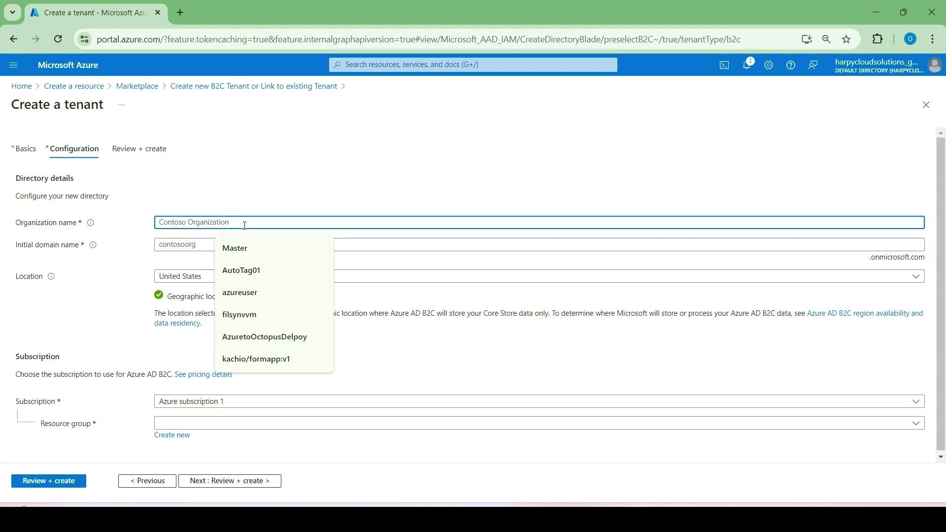
{"action": "type", "text": "Ha"}
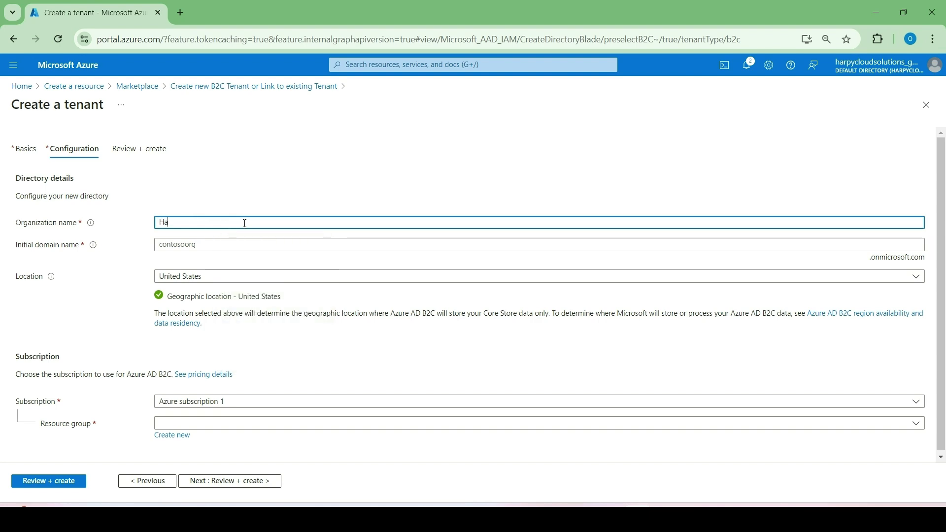
{"action": "type", "text": "rpy Cloud SOlution"}
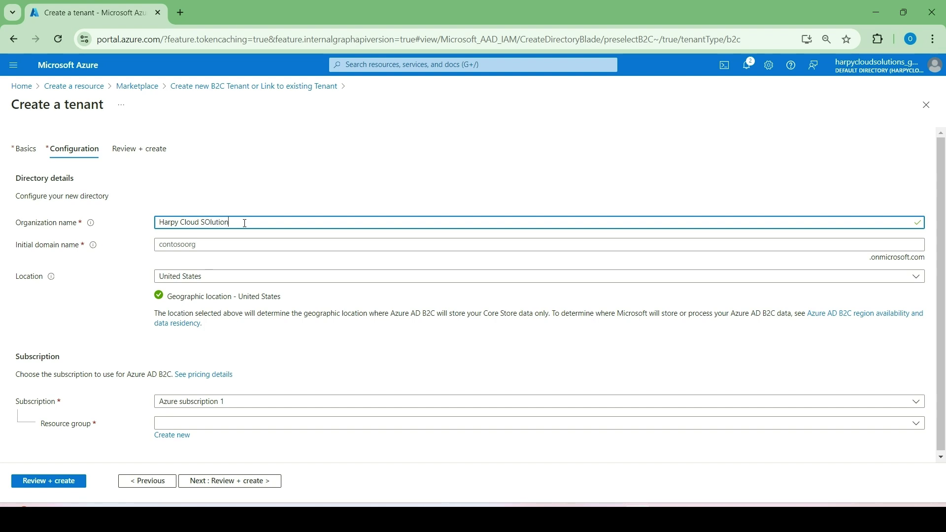
{"action": "key", "text": "BackSpace"}
{"action": "key", "text": "BackSpace"}
{"action": "key", "text": "BackSpace"}
{"action": "key", "text": "BackSpace"}
{"action": "key", "text": "BackSpace"}
{"action": "key", "text": "BackSpace"}
{"action": "key", "text": "BackSpace"}
{"action": "key", "text": "BackSpace"}
{"action": "type", "text": "Solutions"}
{"action": "left_click", "coordinate": [203, 249]}
{"action": "type", "text": "harpycloudsolutions"}
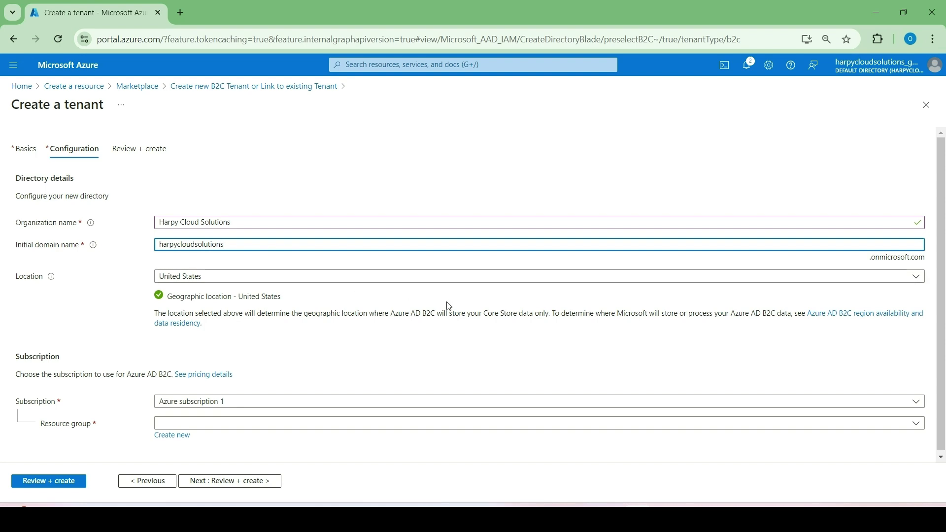
Set the tenant location to Australia, leaving Go-Local data residency off
{"action": "left_click", "coordinate": [598, 283]}
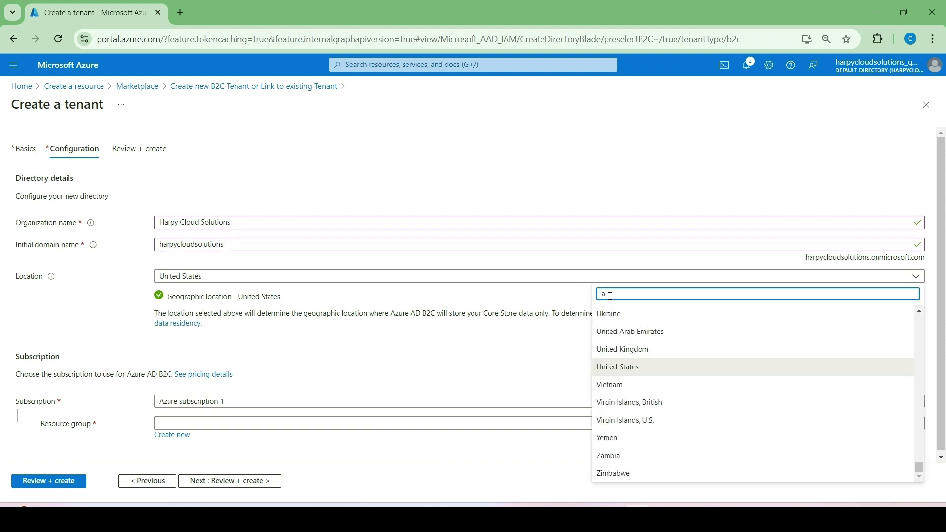
{"action": "type", "text": "austra"}
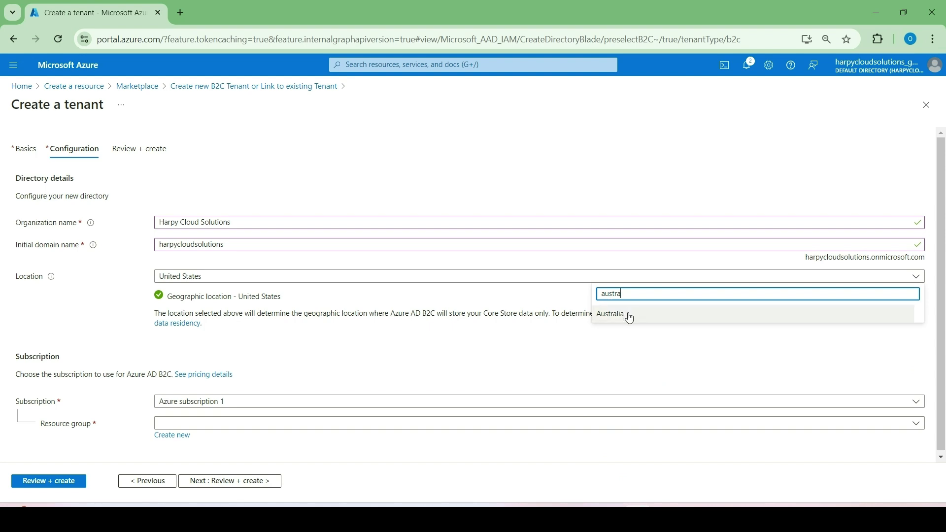
{"action": "left_click", "coordinate": [630, 317]}
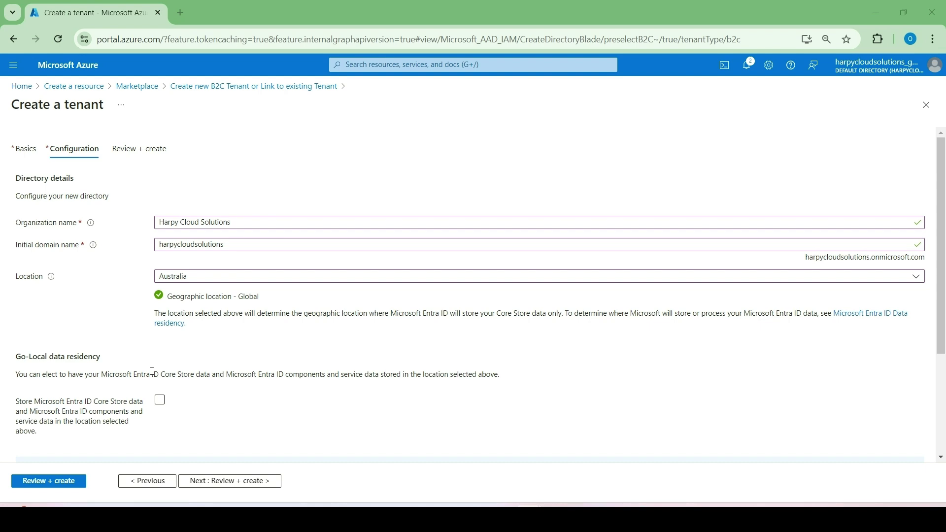
{"action": "scroll", "coordinate": [152, 376], "scroll_direction": "down", "scroll_amount": 2}
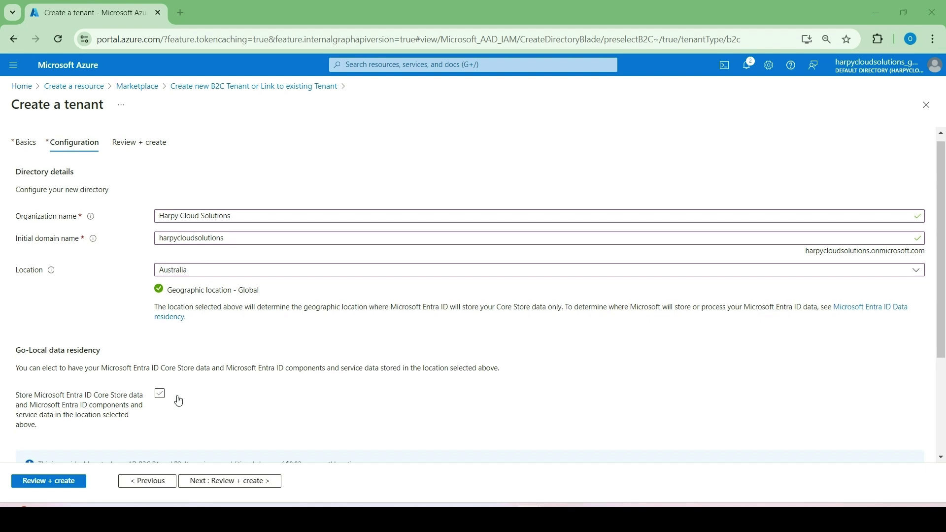
{"action": "left_click", "coordinate": [158, 385]}
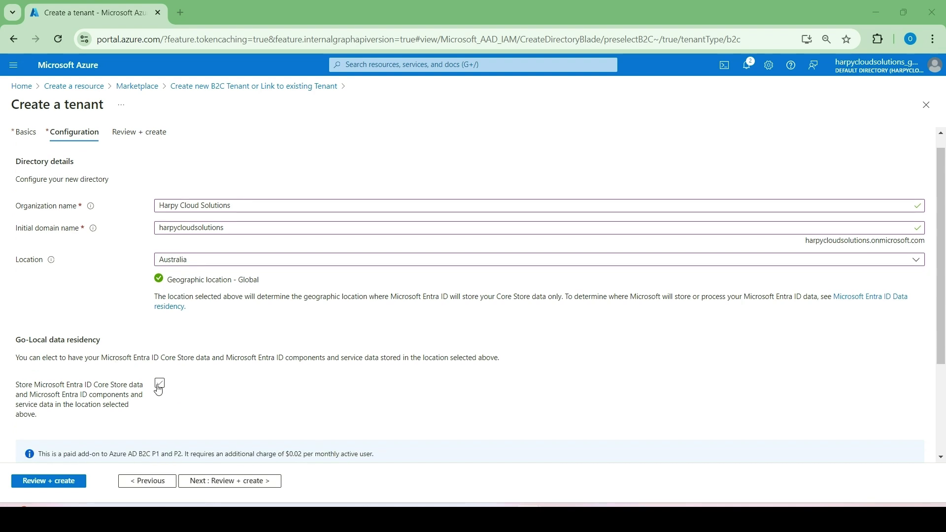
{"action": "left_click", "coordinate": [158, 387]}
Set the resource group to B2C-RG and proceed to the validated review summary
{"action": "scroll", "coordinate": [536, 352], "scroll_direction": "down", "scroll_amount": 2}
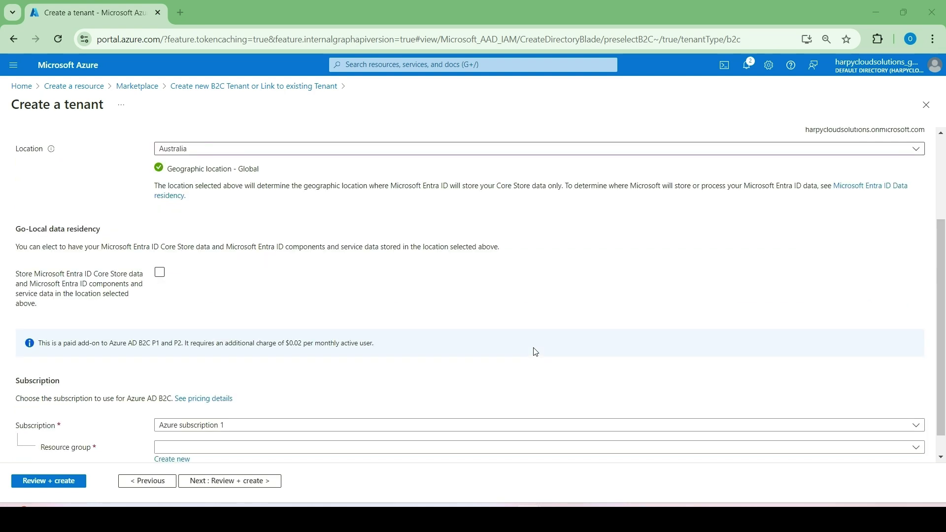
{"action": "scroll", "coordinate": [536, 351], "scroll_direction": "down", "scroll_amount": 1}
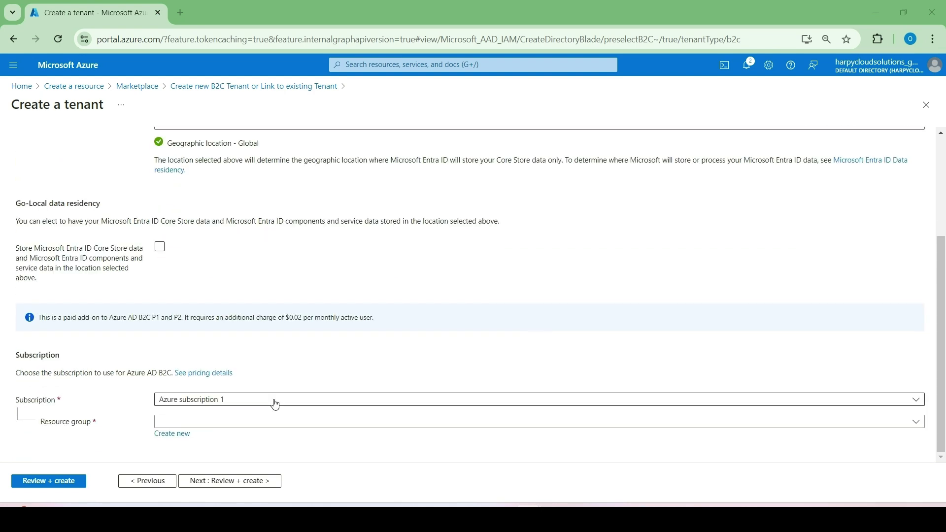
{"action": "left_click", "coordinate": [196, 424]}
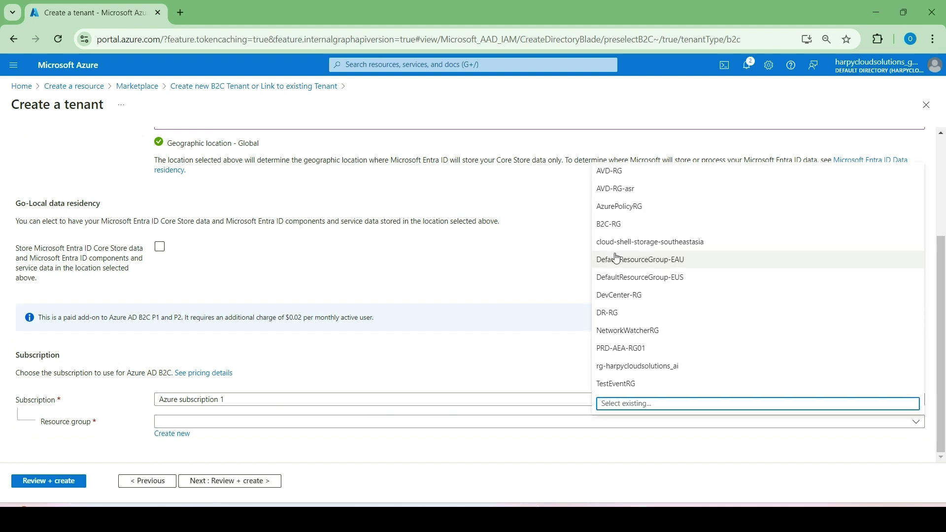
{"action": "left_click", "coordinate": [623, 224]}
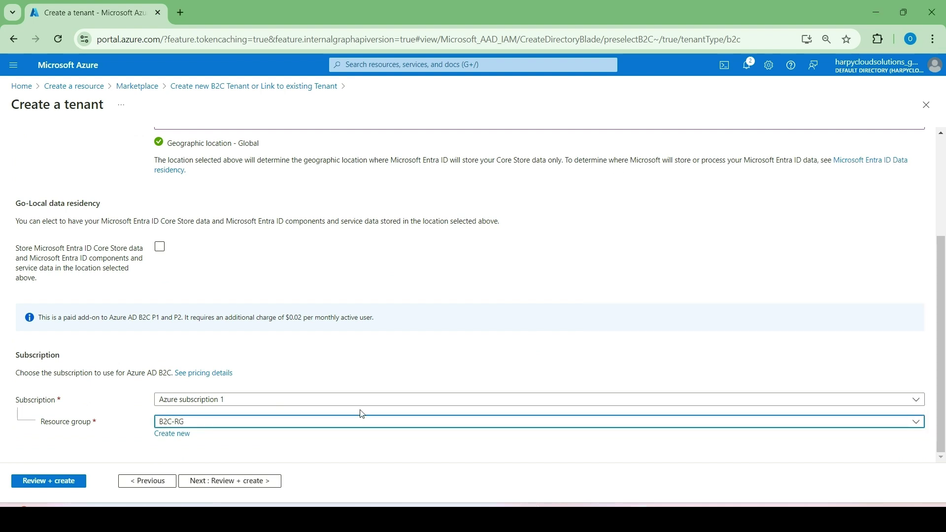
{"action": "left_click", "coordinate": [208, 487]}
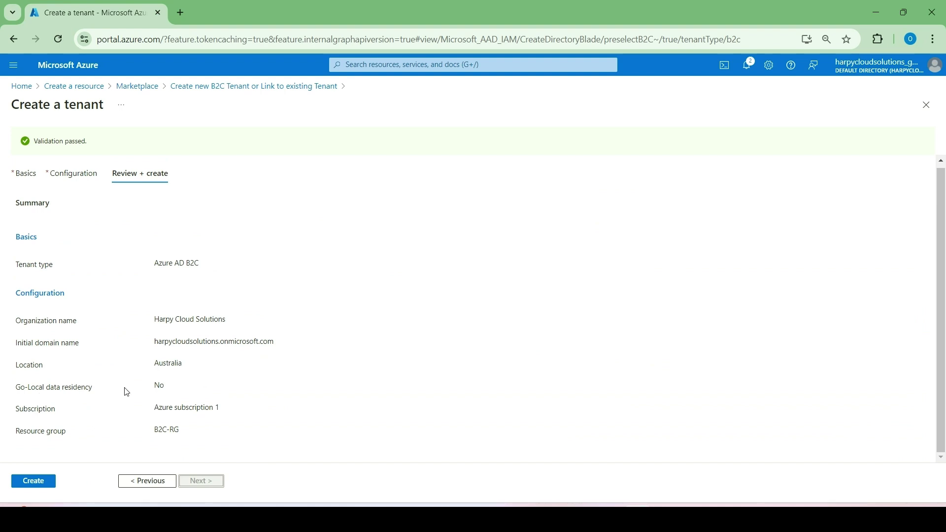
Create the Harpy Cloud Solutions tenant and follow the link to its sign-in page
{"action": "left_click_drag", "start_coordinate": [93, 388], "coordinate": [19, 390]}
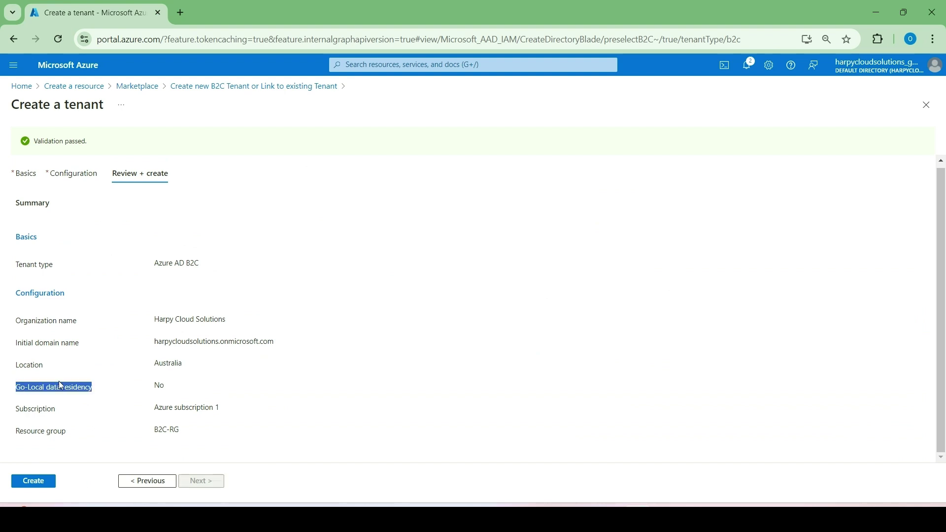
{"action": "left_click", "coordinate": [34, 487]}
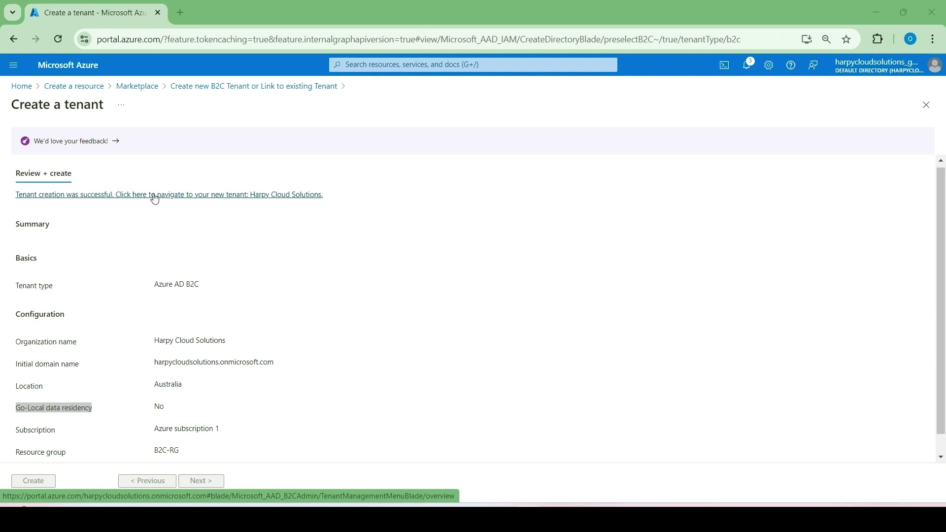
{"action": "left_click", "coordinate": [228, 196]}
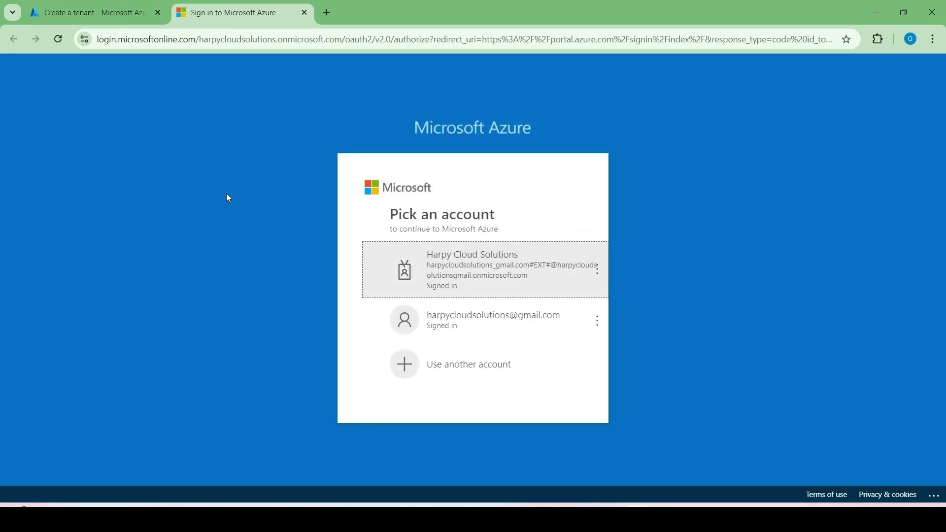
Sign in with the tenant account, then start a New registration under Manage > App registrations
{"action": "left_click", "coordinate": [427, 279]}
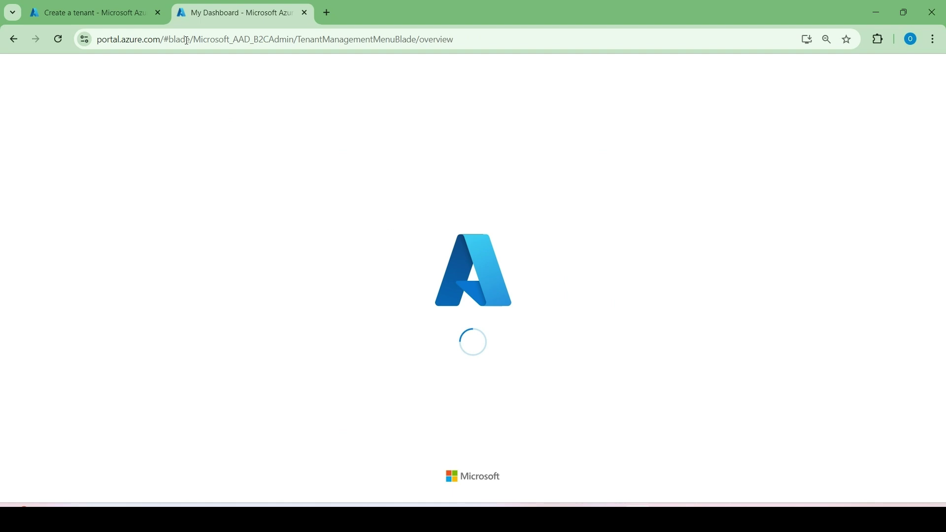
{"action": "left_click", "coordinate": [107, 2]}
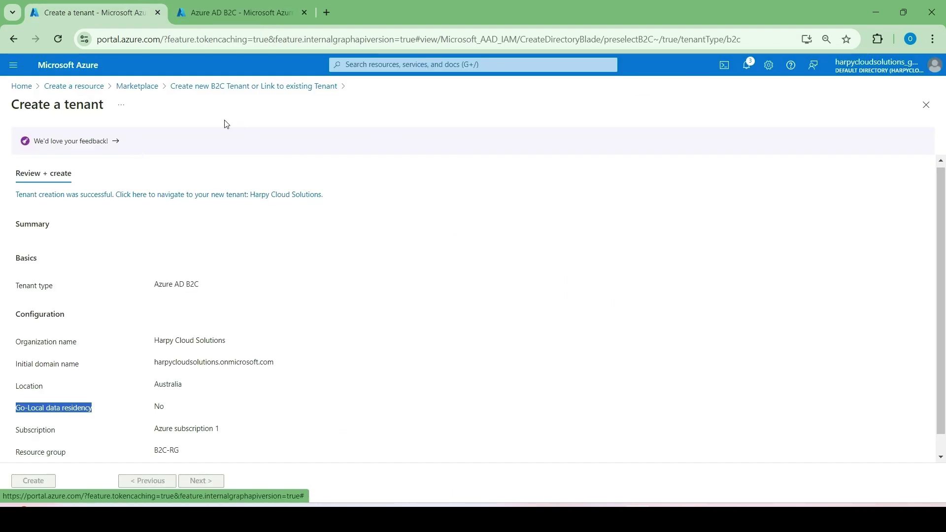
{"action": "left_click", "coordinate": [211, 5]}
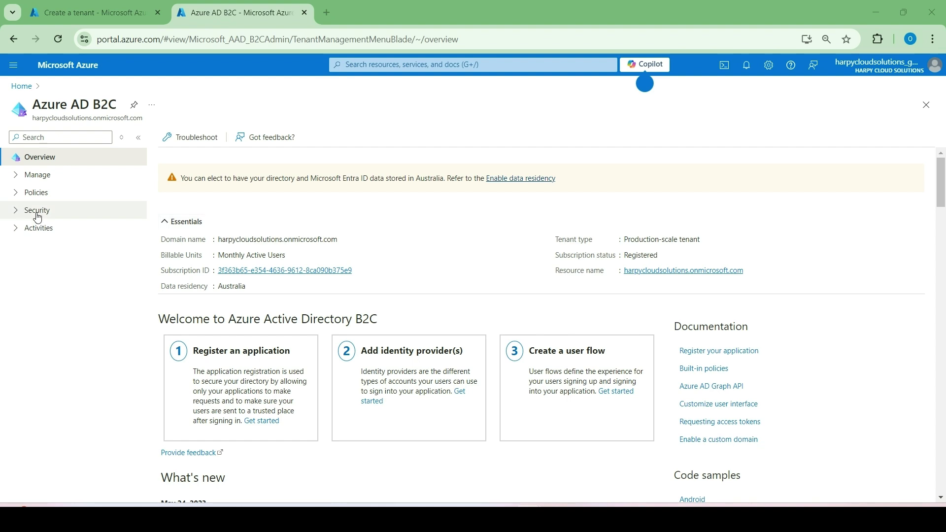
{"action": "left_click", "coordinate": [19, 183]}
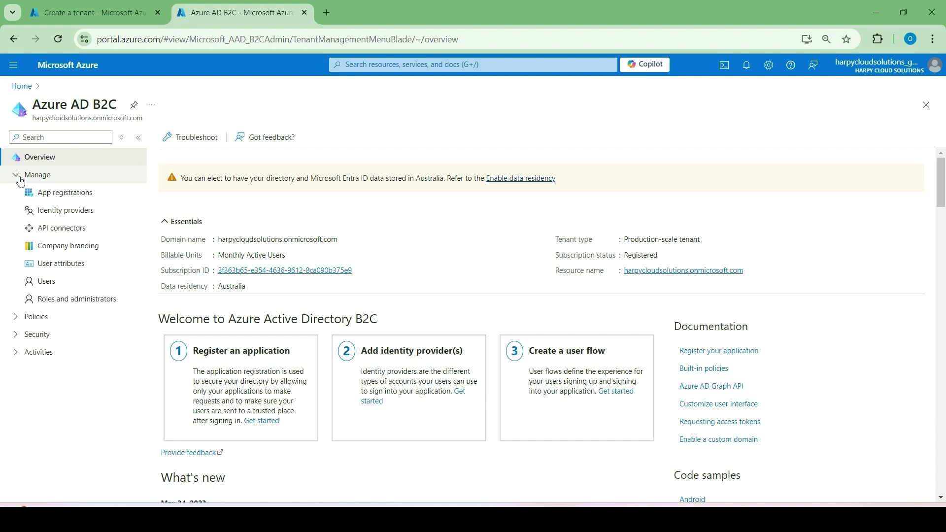
{"action": "left_click", "coordinate": [59, 195]}
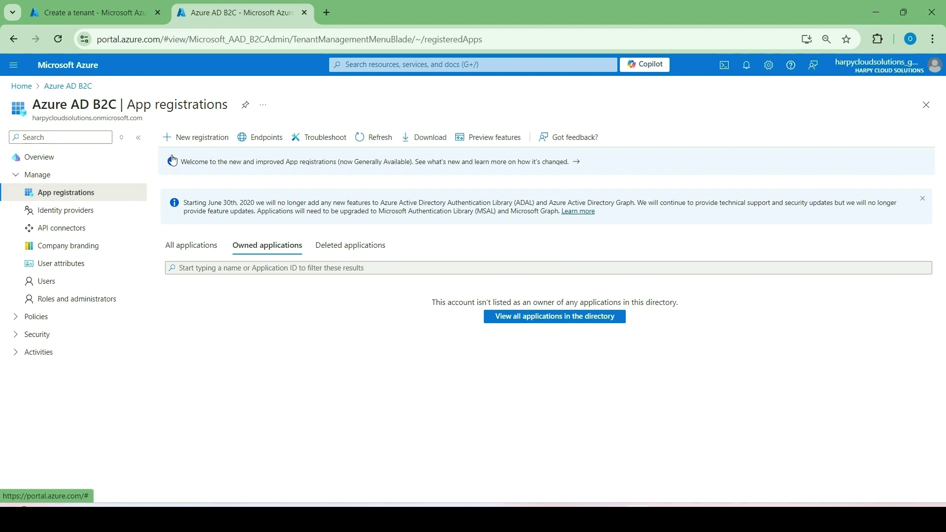
{"action": "left_click", "coordinate": [187, 139]}
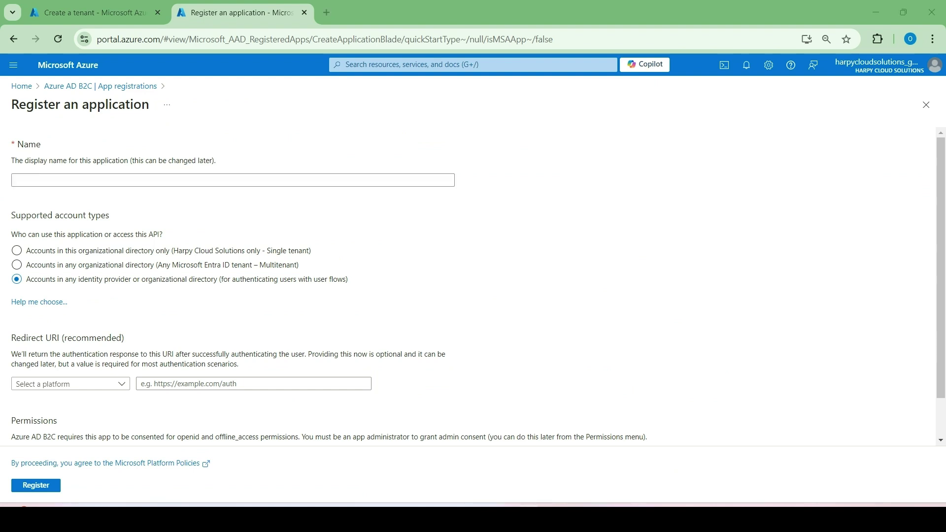
{"action": "left_click", "coordinate": [204, 178]}
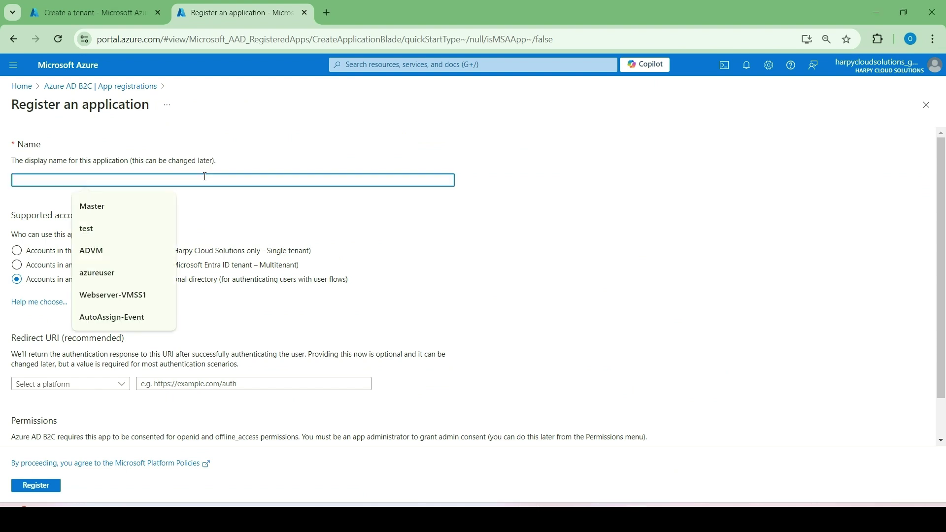
{"action": "type", "text": "webapp1"}
{"action": "left_click", "coordinate": [210, 266]}
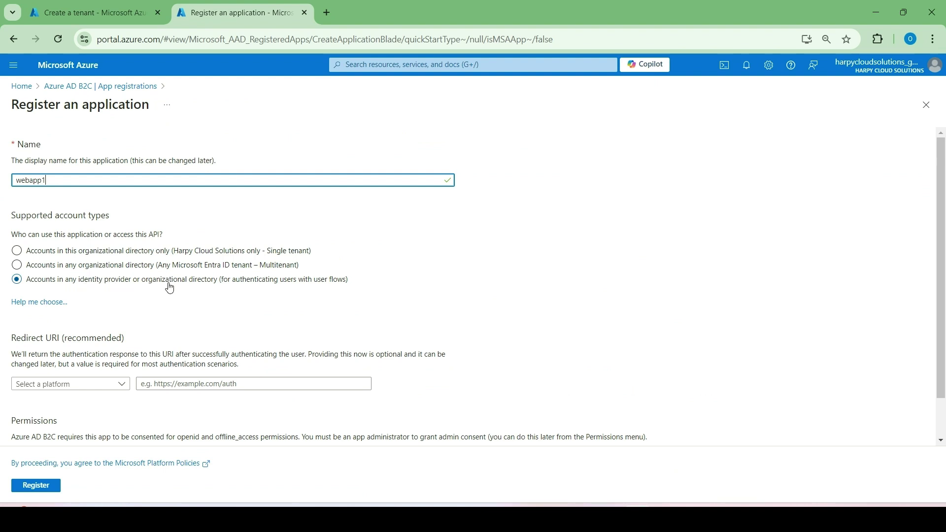
{"action": "scroll", "coordinate": [261, 277], "scroll_direction": "down", "scroll_amount": 1}
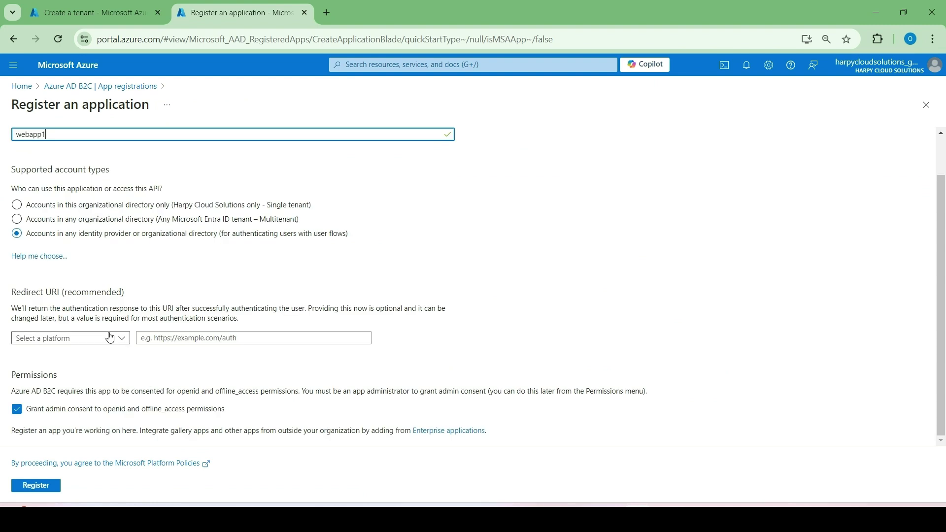
{"action": "left_click", "coordinate": [120, 343]}
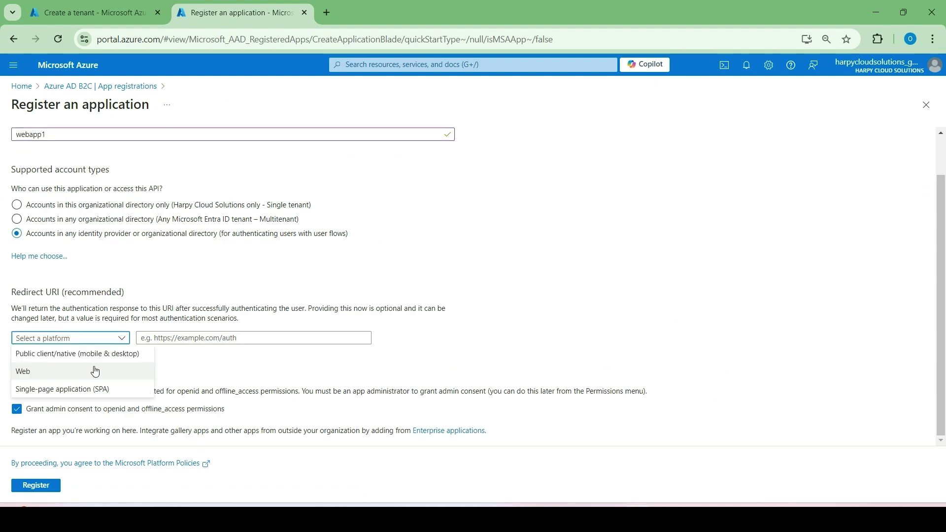
{"action": "left_click", "coordinate": [96, 372]}
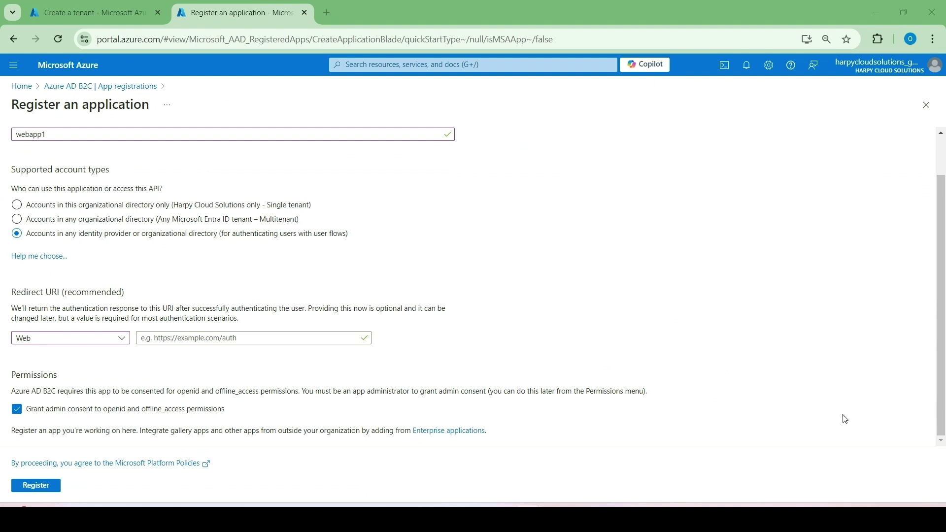
{"action": "left_click", "coordinate": [279, 338]}
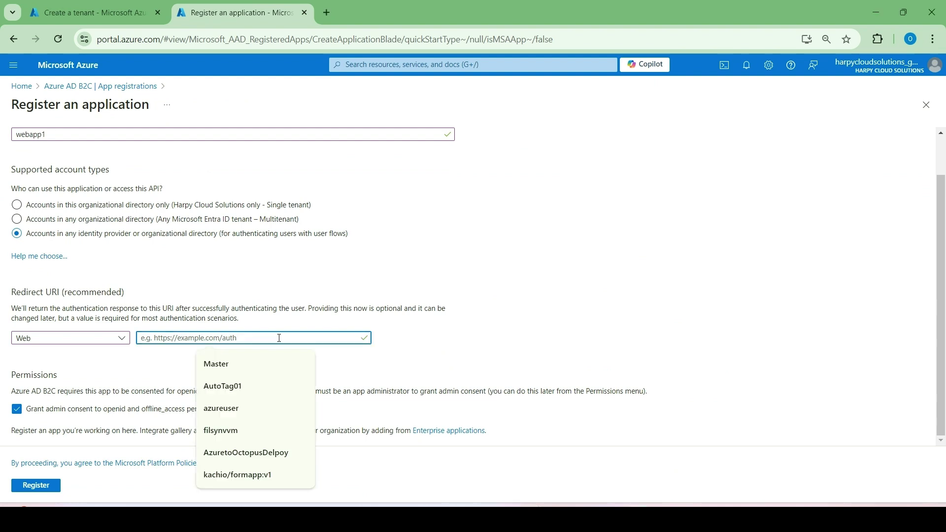
{"action": "type", "text": "https://jwt.ms"}
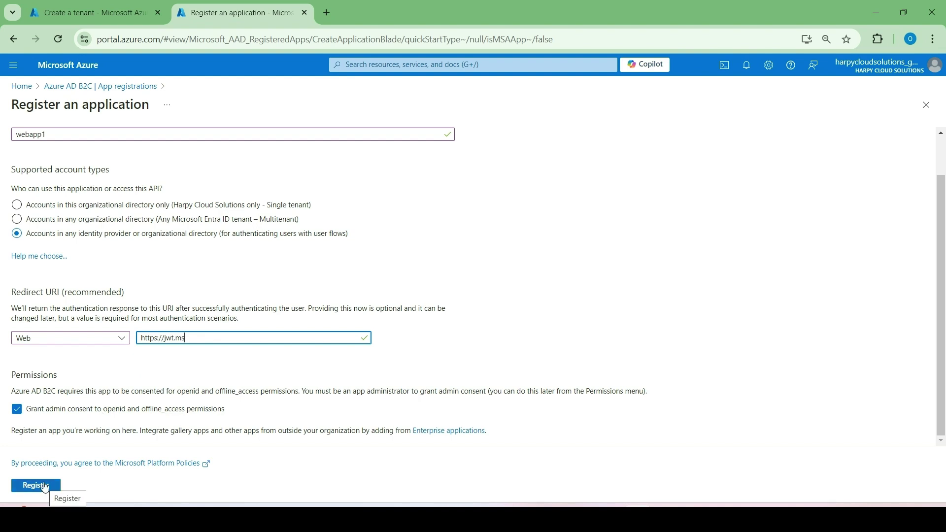
{"action": "left_click", "coordinate": [45, 487]}
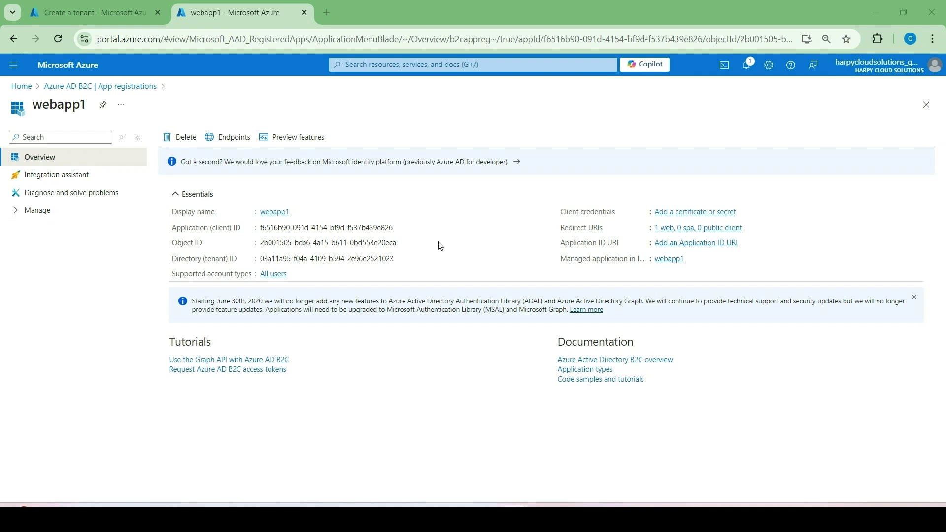
Add a client secret 'clientsecret1' to webapp1 expiring after 90 days
{"action": "left_click", "coordinate": [719, 213]}
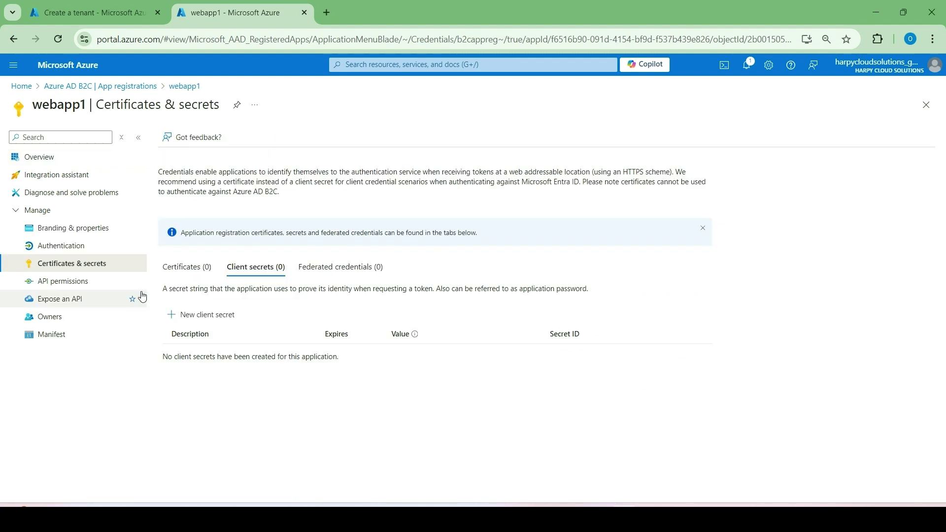
{"action": "left_click", "coordinate": [191, 313]}
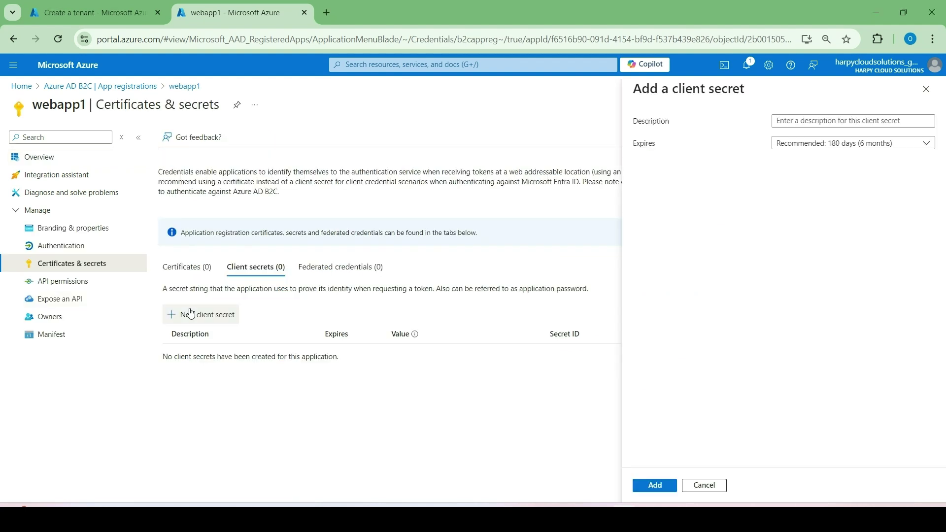
{"action": "left_click", "coordinate": [871, 121]}
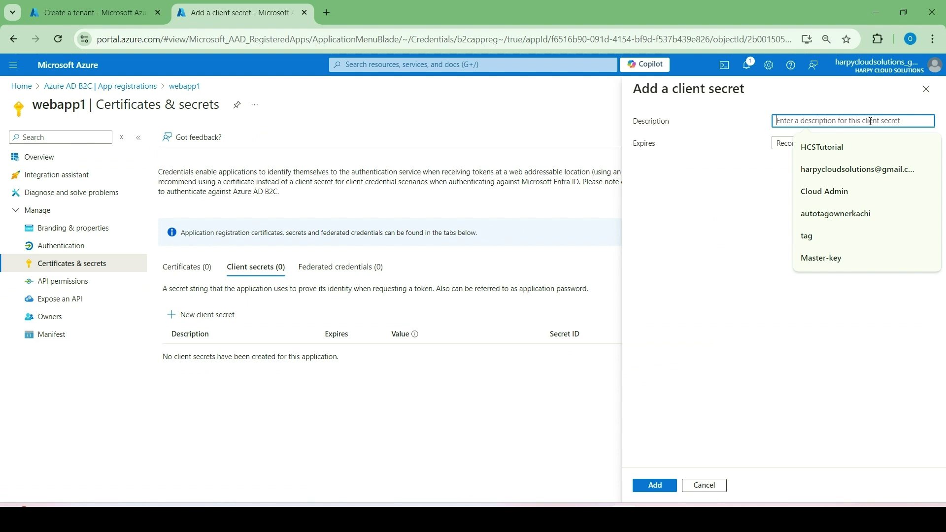
{"action": "type", "text": "clientsecret1"}
{"action": "left_click", "coordinate": [871, 145]}
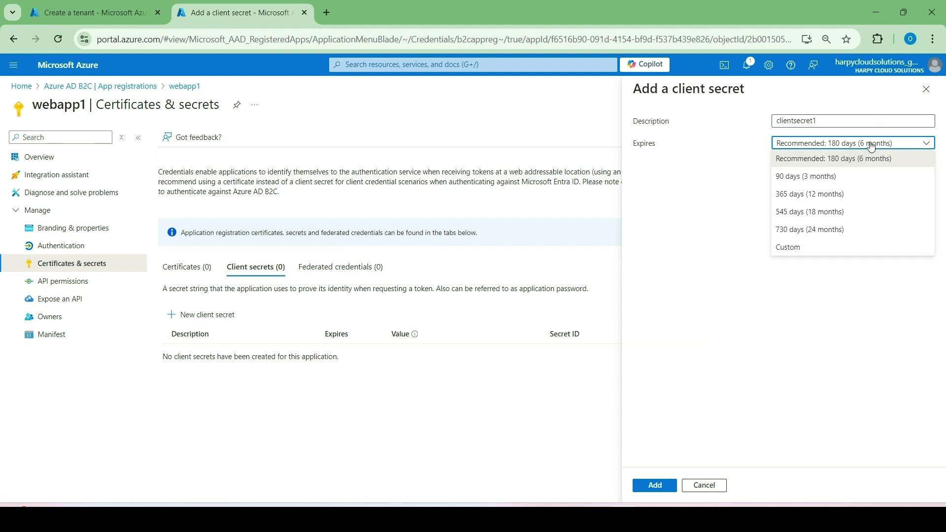
{"action": "left_click", "coordinate": [813, 178]}
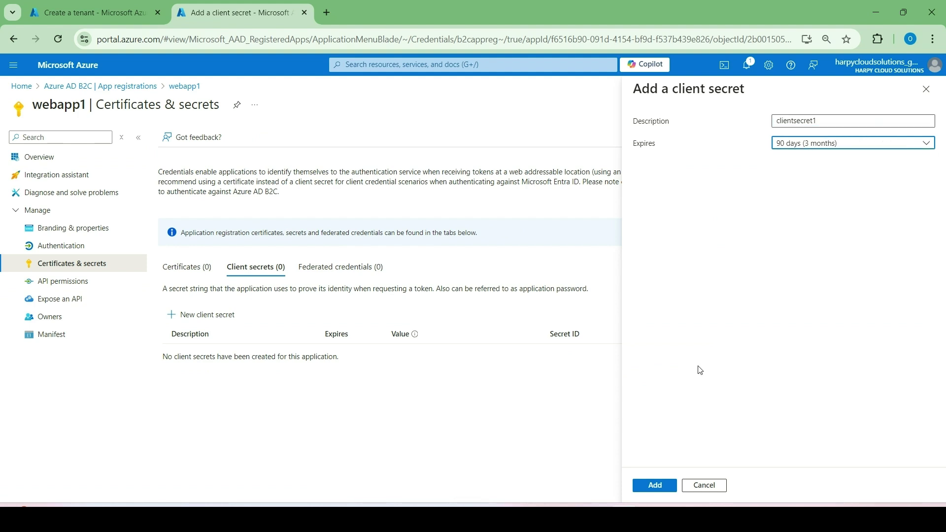
{"action": "left_click", "coordinate": [654, 486]}
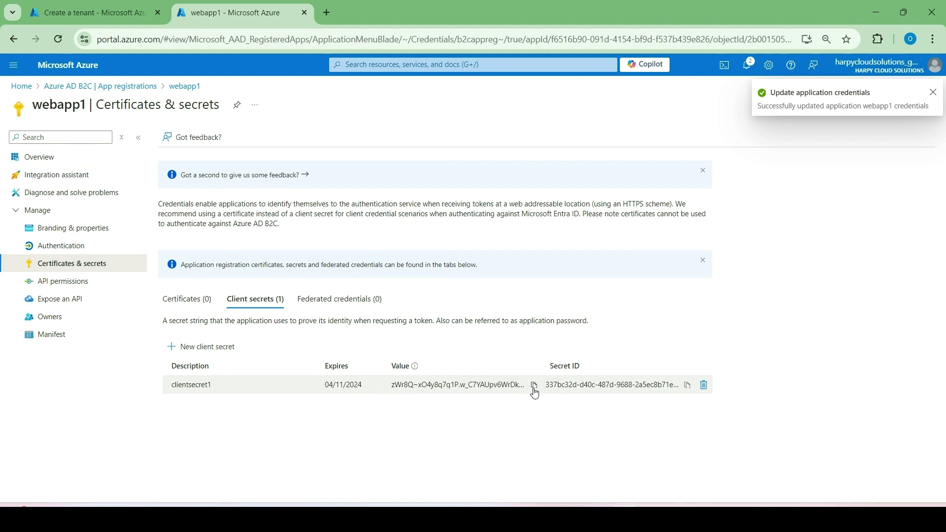
Save the clientsecret1 value in a Sticky Note, then view webapp1's Authentication settings
{"action": "left_click", "coordinate": [534, 385]}
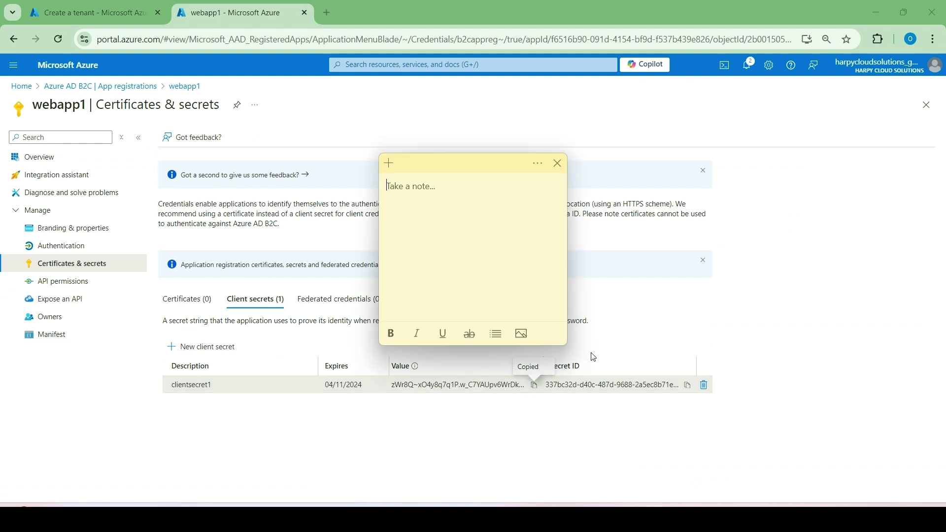
{"action": "key", "text": "ctrl+v"}
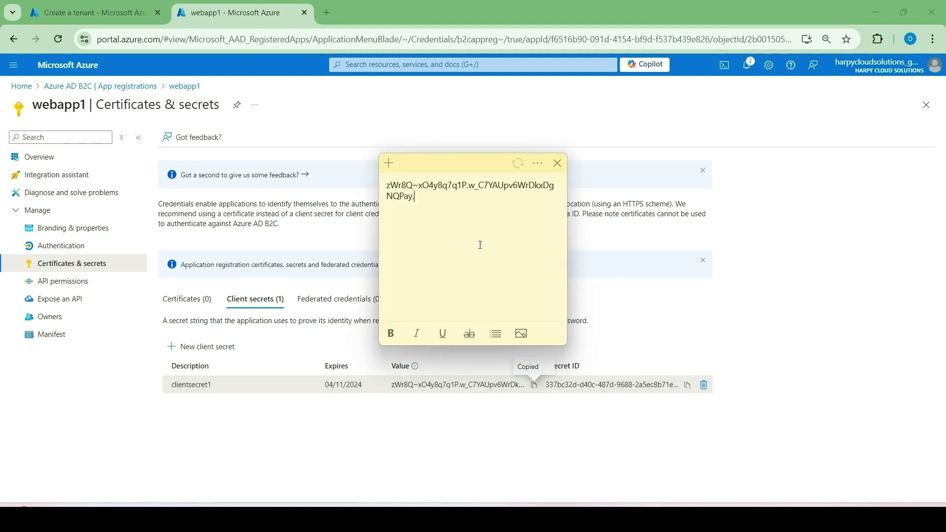
{"action": "left_click", "coordinate": [796, 293]}
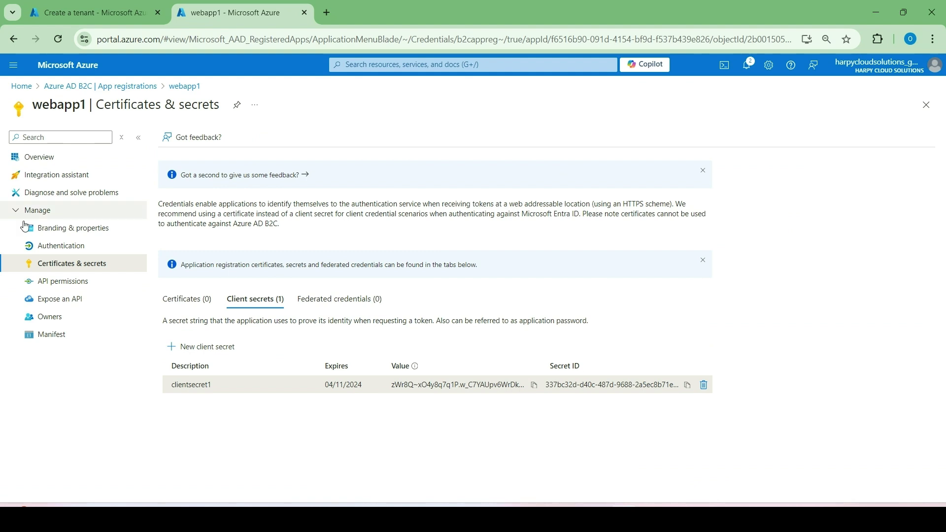
{"action": "left_click", "coordinate": [57, 250]}
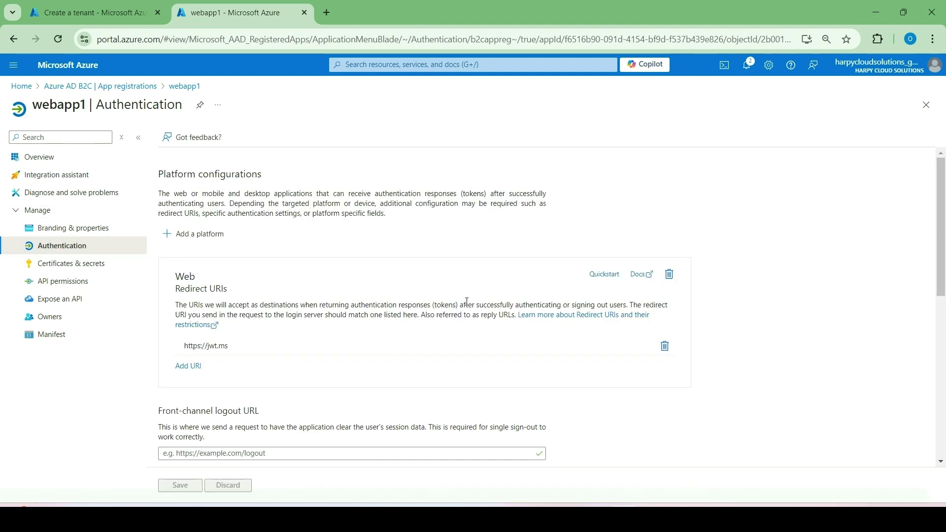
Enable Access tokens and ID tokens for webapp1's implicit flows, save, and return to app registrations
{"action": "scroll", "coordinate": [466, 302], "scroll_direction": "down", "scroll_amount": 3}
{"action": "scroll", "coordinate": [467, 301], "scroll_direction": "down", "scroll_amount": 3}
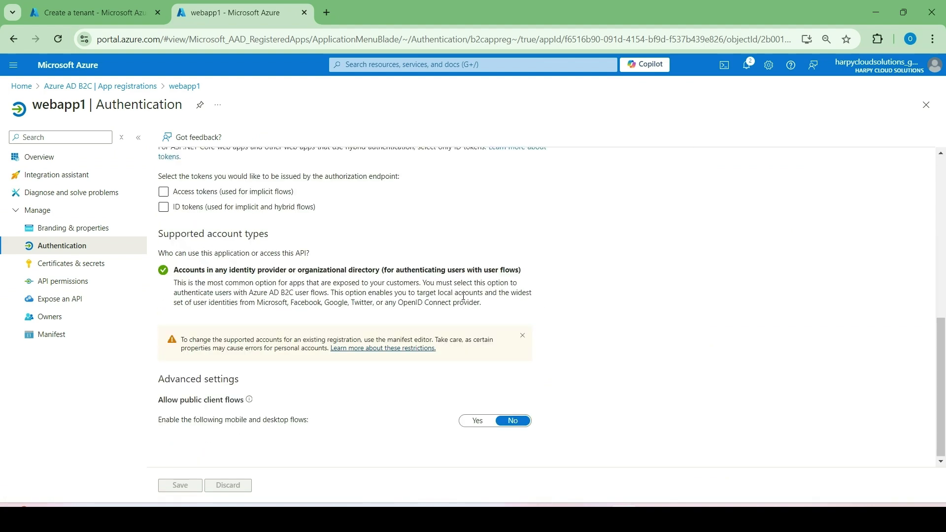
{"action": "scroll", "coordinate": [463, 296], "scroll_direction": "up", "scroll_amount": 3}
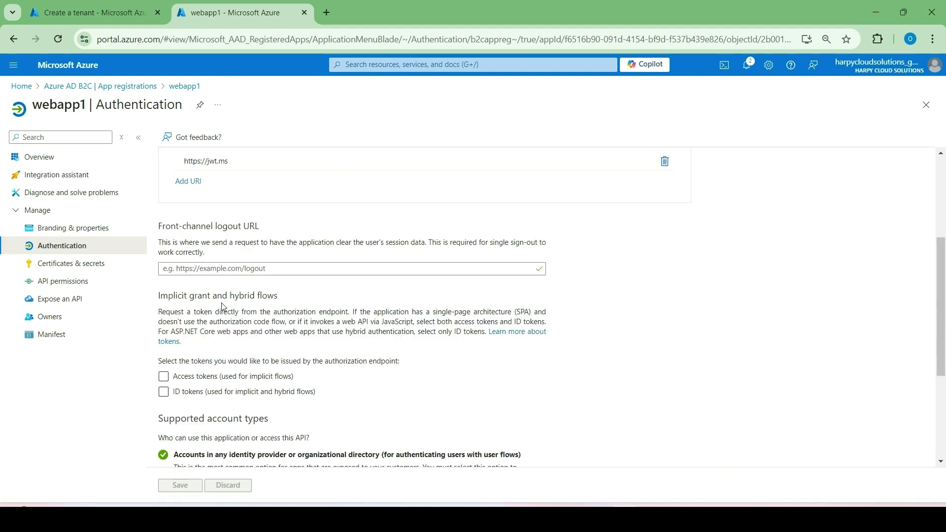
{"action": "left_click", "coordinate": [163, 378]}
{"action": "left_click", "coordinate": [165, 380]}
{"action": "left_click", "coordinate": [164, 394]}
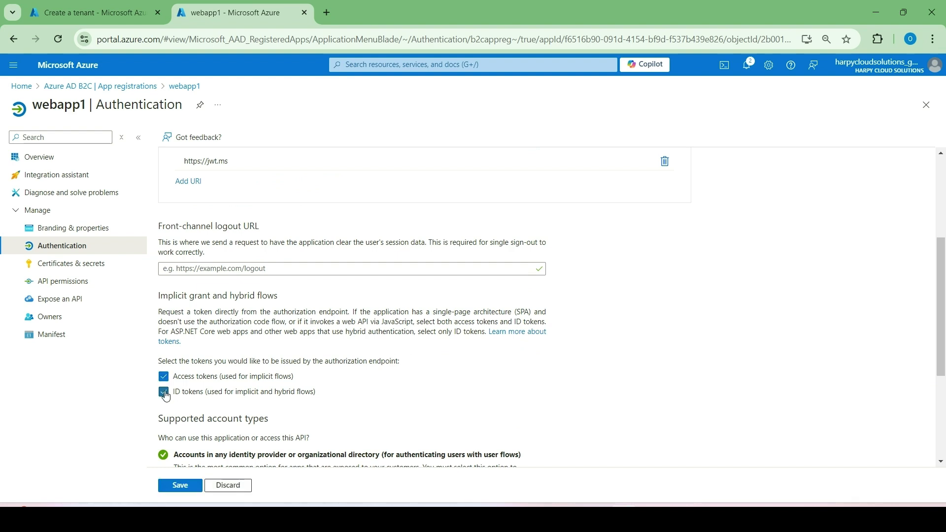
{"action": "left_click", "coordinate": [180, 486]}
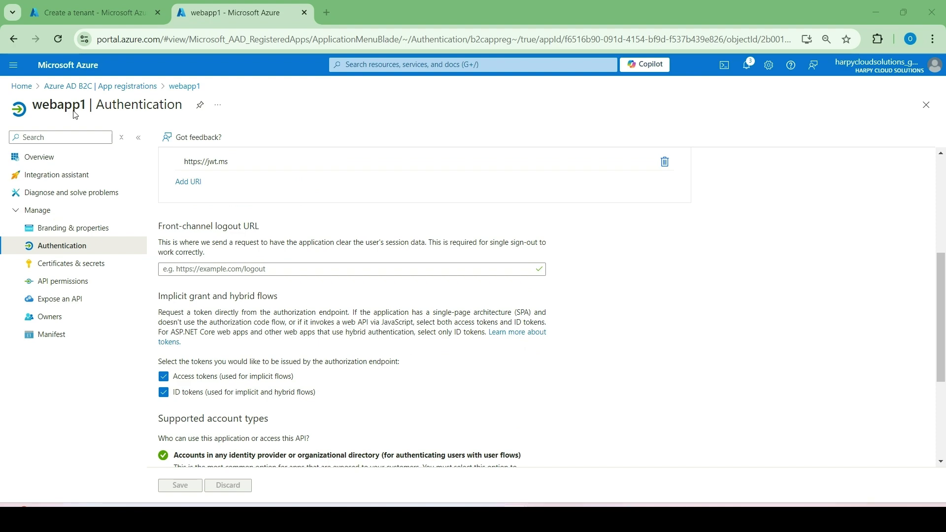
{"action": "left_click", "coordinate": [80, 87]}
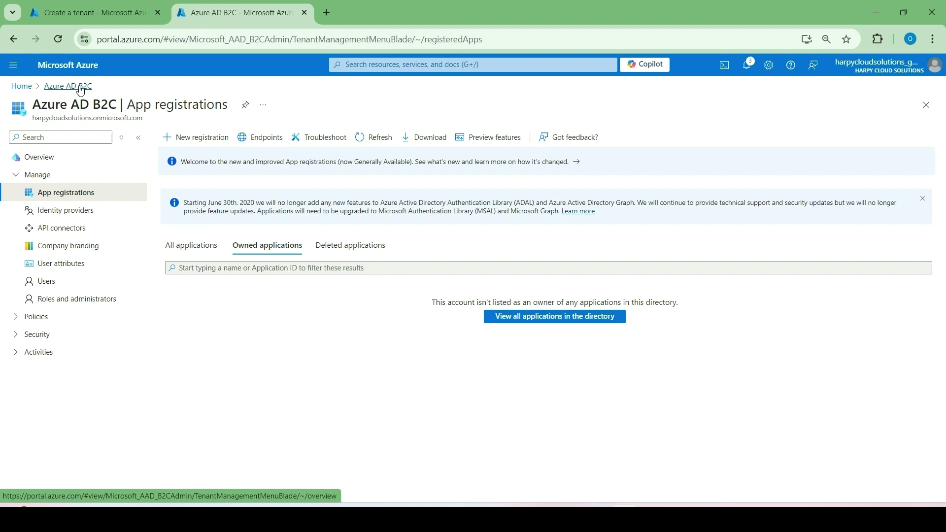
From Policies > User flows, start a new Sign up and sign in flow using the Recommended version
{"action": "left_click", "coordinate": [37, 317]}
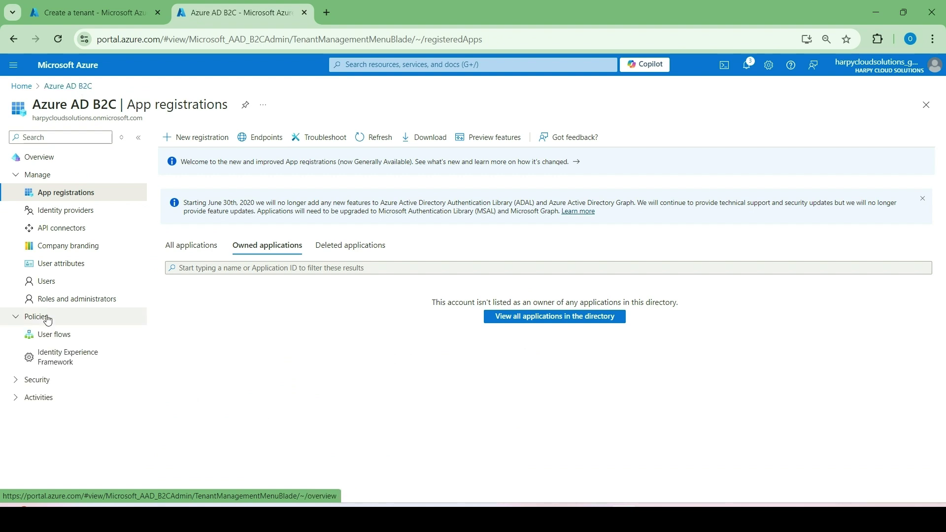
{"action": "left_click", "coordinate": [68, 339]}
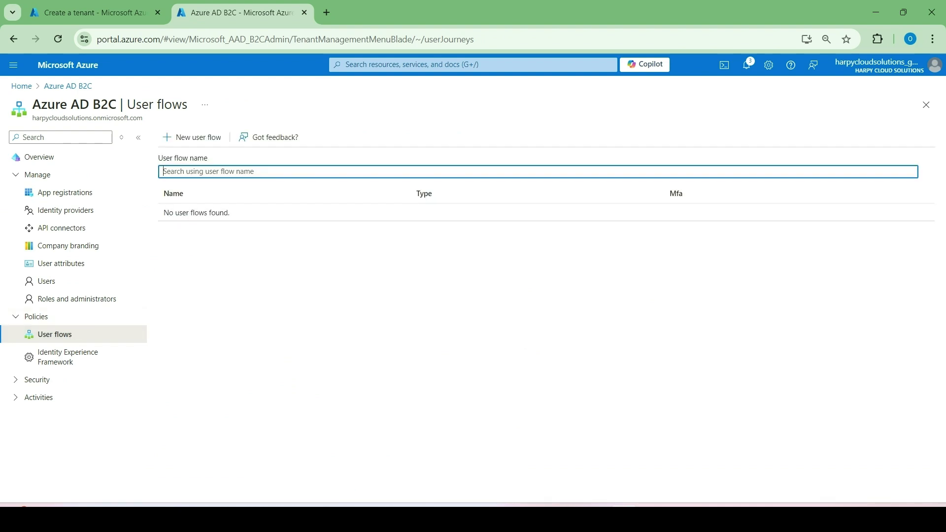
{"action": "left_click", "coordinate": [196, 142]}
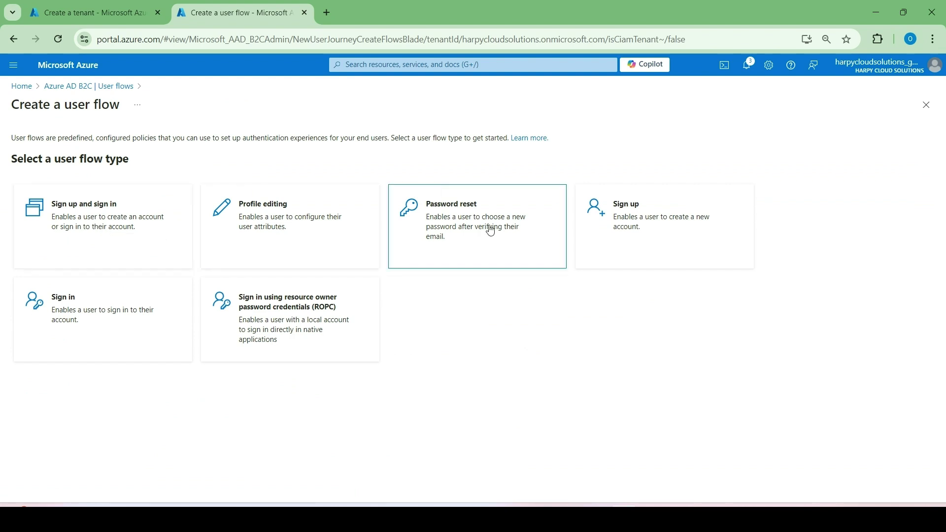
{"action": "left_click", "coordinate": [92, 235]}
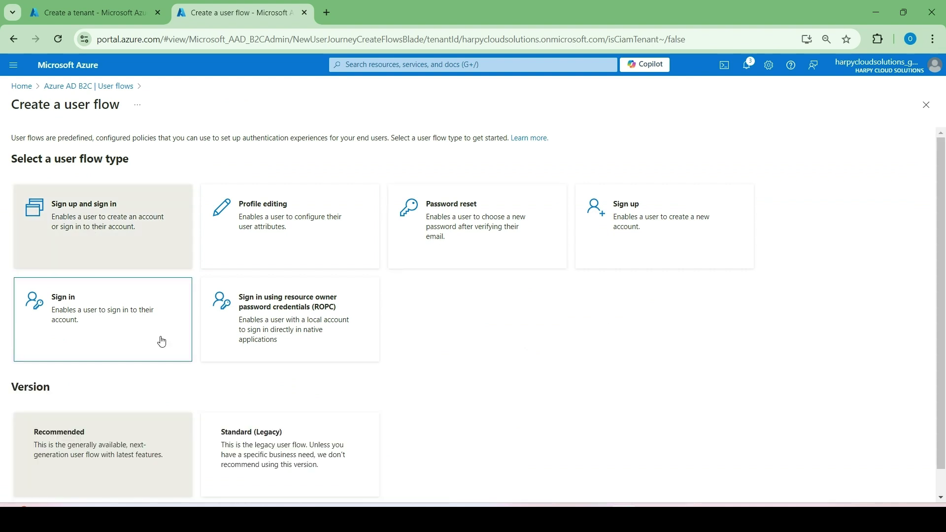
{"action": "scroll", "coordinate": [106, 434], "scroll_direction": "down", "scroll_amount": 1}
{"action": "left_click", "coordinate": [120, 419]}
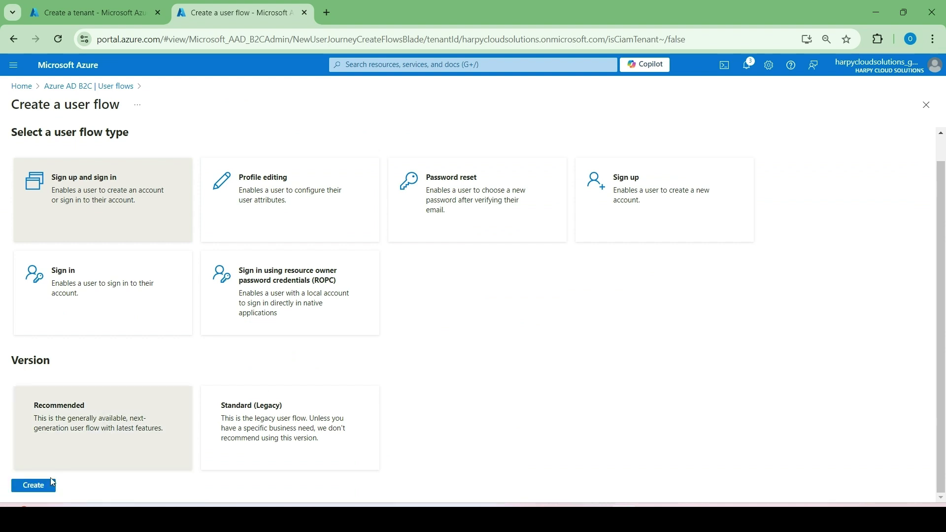
{"action": "left_click", "coordinate": [49, 485]}
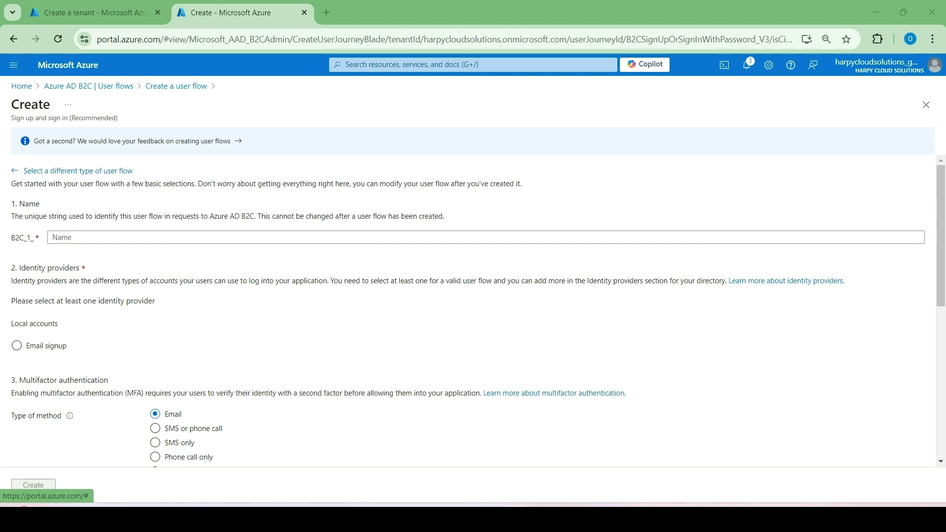
Name the user flow signupsignin1 and choose Email signup as the local account provider
{"action": "left_click", "coordinate": [174, 238]}
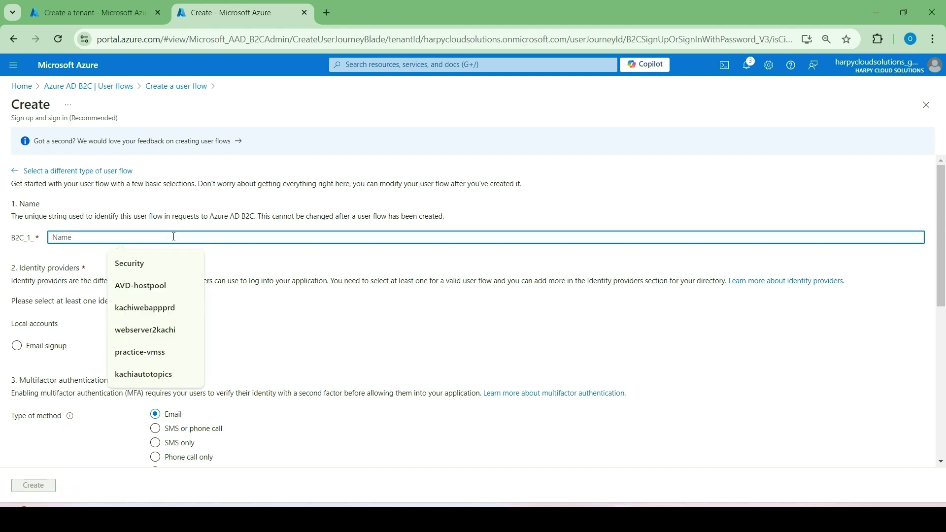
{"action": "key", "text": "ctrl+v"}
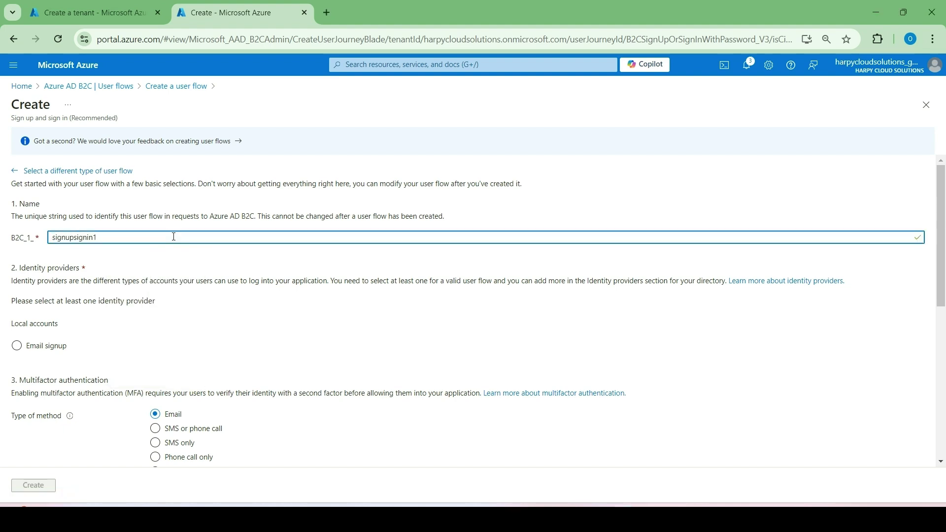
{"action": "left_click", "coordinate": [20, 346]}
{"action": "left_click", "coordinate": [20, 349]}
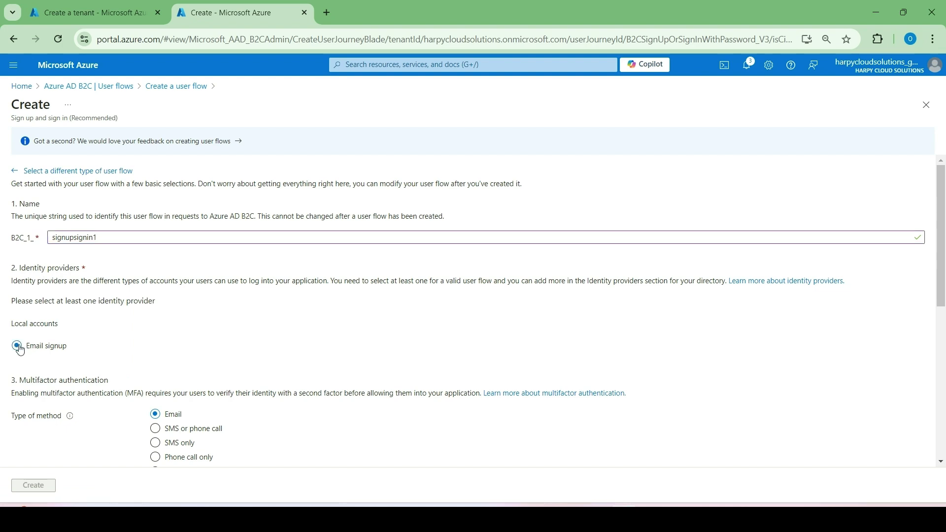
{"action": "scroll", "coordinate": [365, 325], "scroll_direction": "down", "scroll_amount": 2}
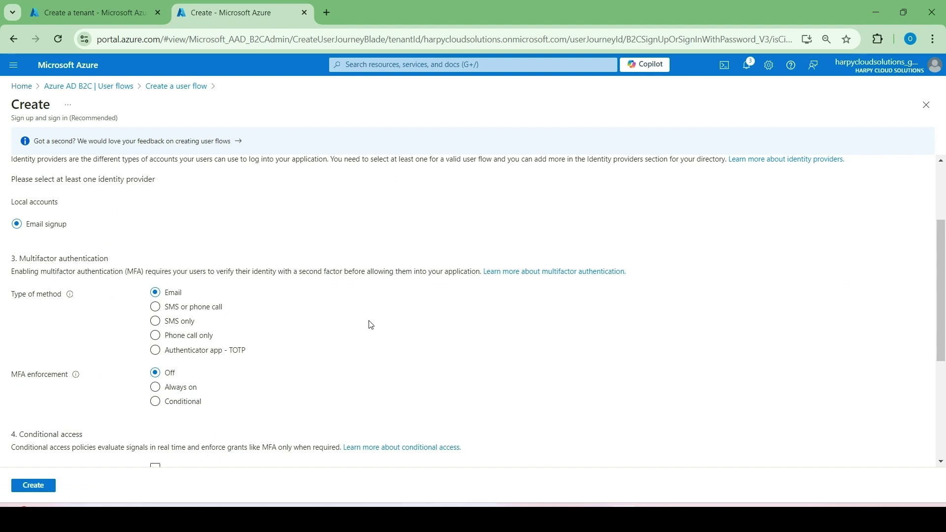
{"action": "scroll", "coordinate": [370, 325], "scroll_direction": "down", "scroll_amount": 2}
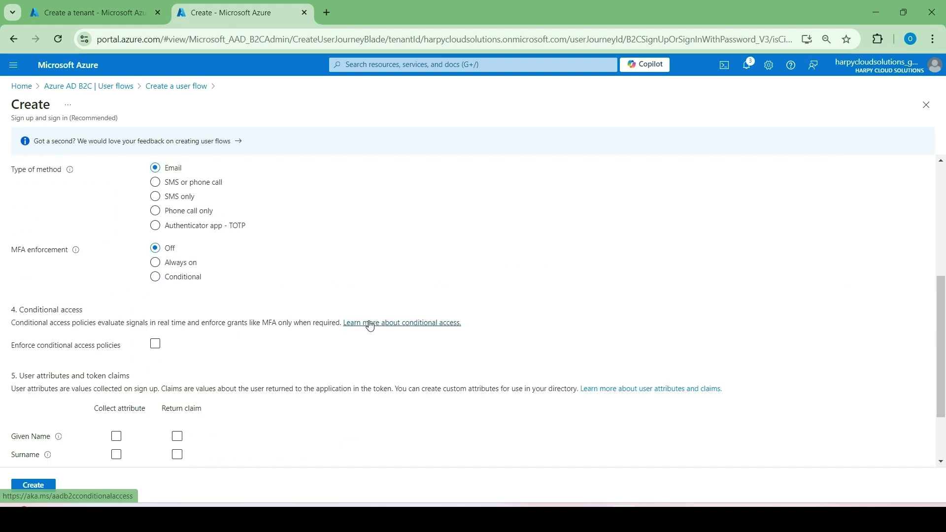
{"action": "scroll", "coordinate": [365, 320], "scroll_direction": "down", "scroll_amount": 2}
{"action": "scroll", "coordinate": [212, 288], "scroll_direction": "up", "scroll_amount": 2}
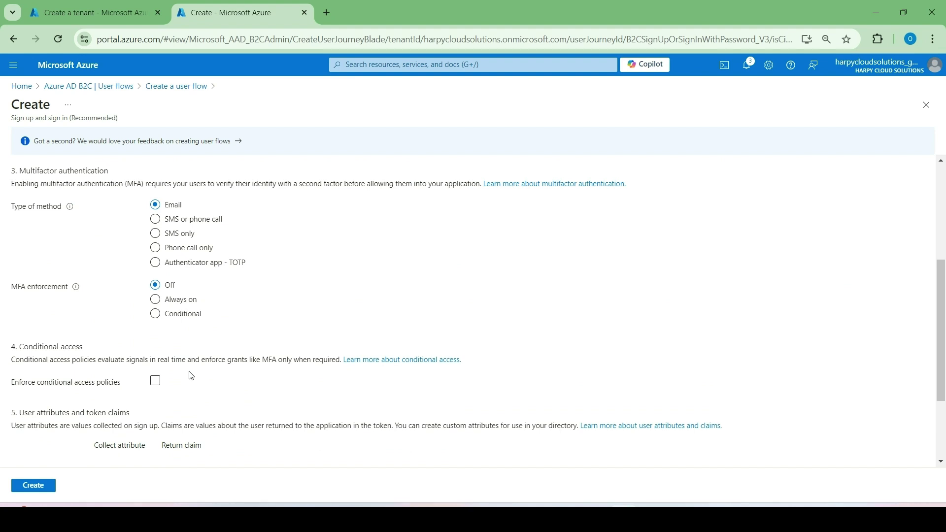
{"action": "scroll", "coordinate": [191, 376], "scroll_direction": "down", "scroll_amount": 3}
{"action": "left_click", "coordinate": [155, 258]}
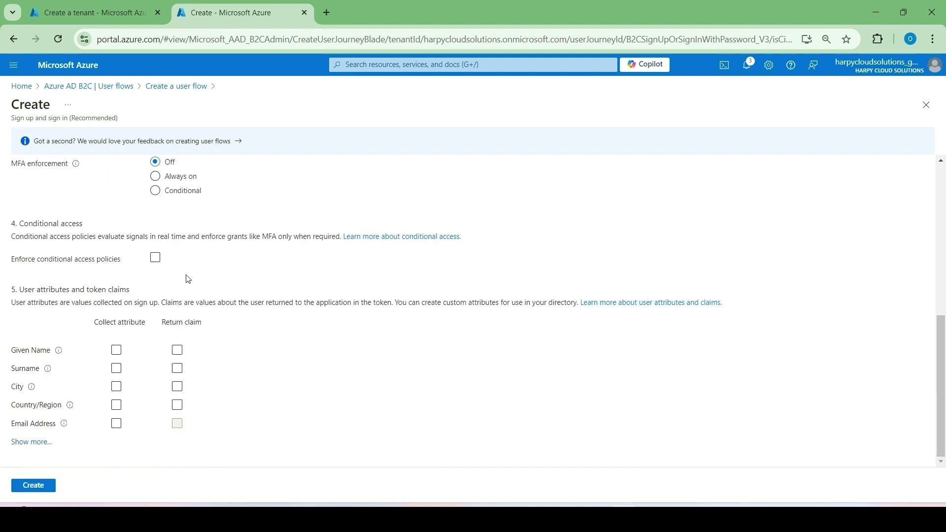
Collect Given Name, Surname, Email Address and Country/Region, return Country and Surname claims, then create
{"action": "left_click", "coordinate": [117, 352]}
{"action": "left_click", "coordinate": [119, 374]}
{"action": "left_click", "coordinate": [117, 424]}
{"action": "left_click", "coordinate": [117, 405]}
{"action": "left_click", "coordinate": [178, 407]}
{"action": "left_click", "coordinate": [178, 372]}
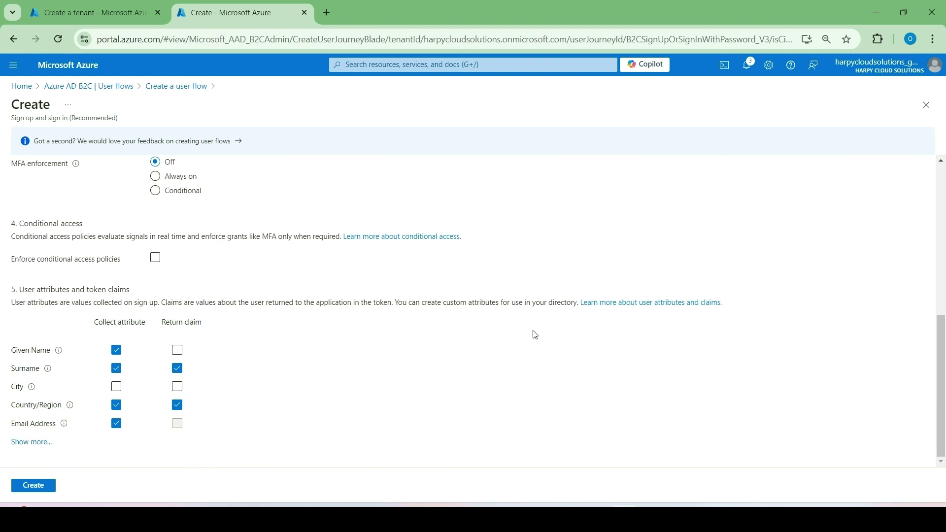
{"action": "left_click", "coordinate": [35, 490]}
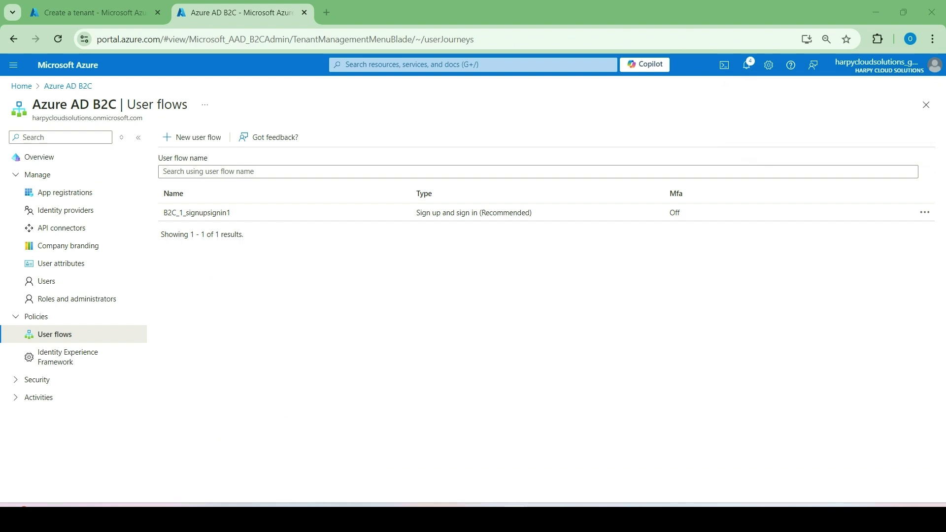
Open B2C_1_signupsignin1, briefly view its Run user flow pane, then go to Settings > Properties
{"action": "left_click", "coordinate": [184, 213]}
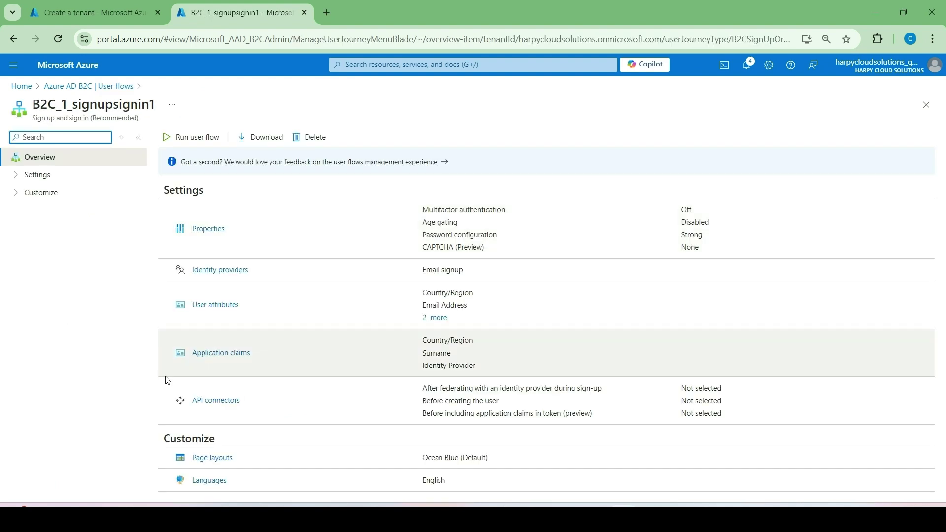
{"action": "left_click", "coordinate": [190, 138]}
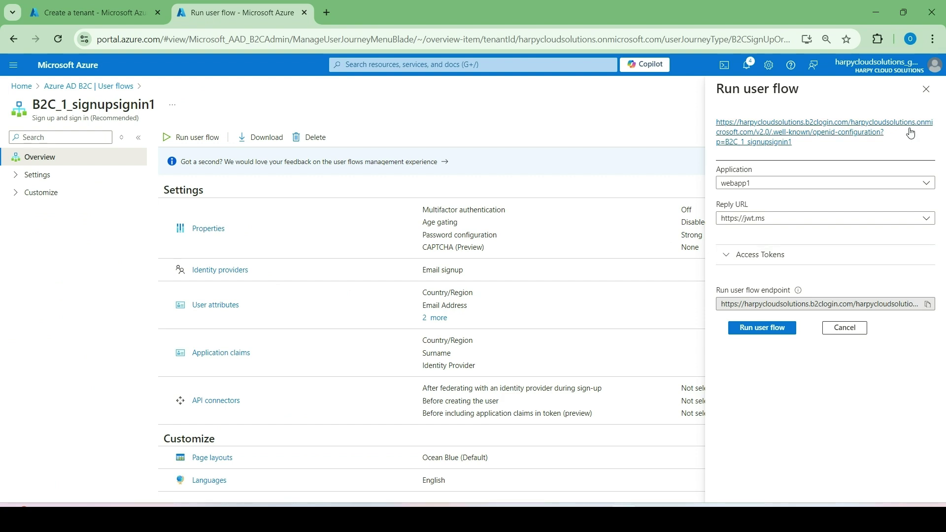
{"action": "left_click", "coordinate": [604, 296]}
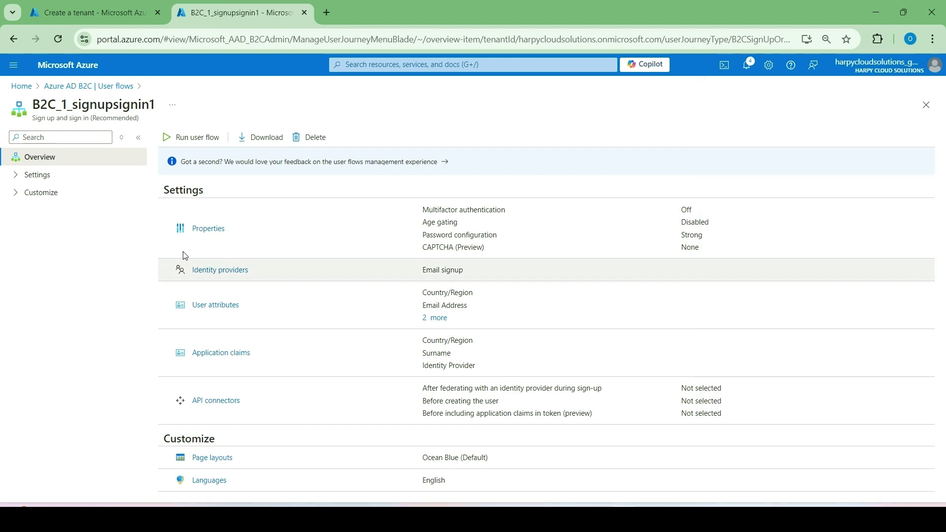
{"action": "left_click", "coordinate": [39, 175]}
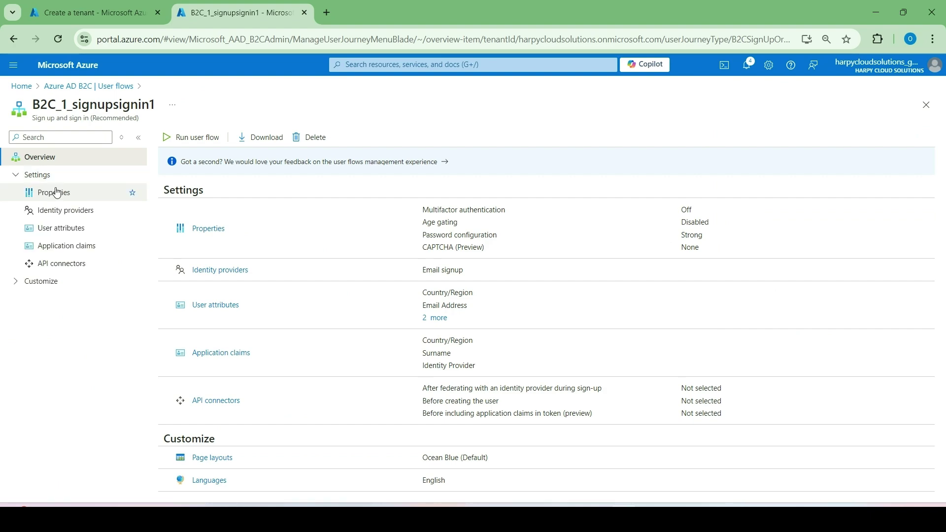
{"action": "left_click", "coordinate": [58, 193]}
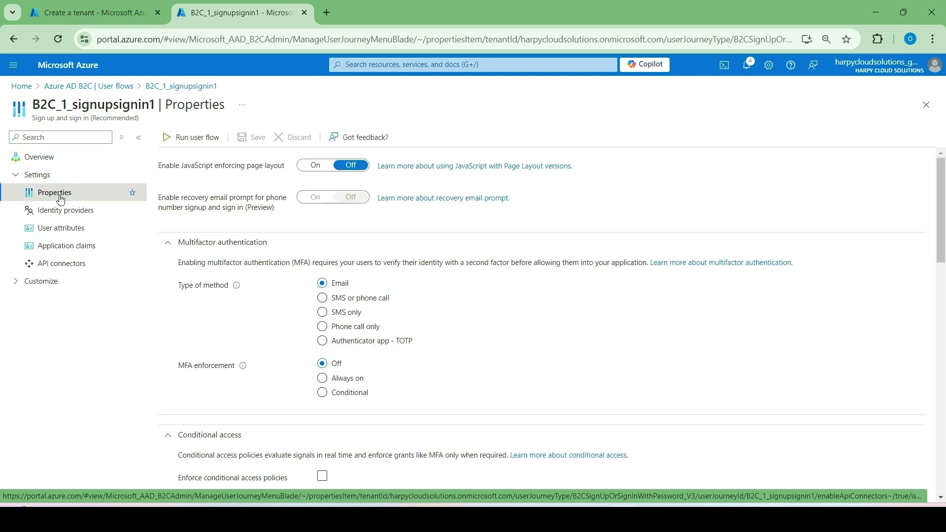
Tick Enable CAPTCHA - Sign In and Enable CAPTCHA - Sign Up under CAPTCHA (Preview)
{"action": "scroll", "coordinate": [513, 291], "scroll_direction": "down", "scroll_amount": 5}
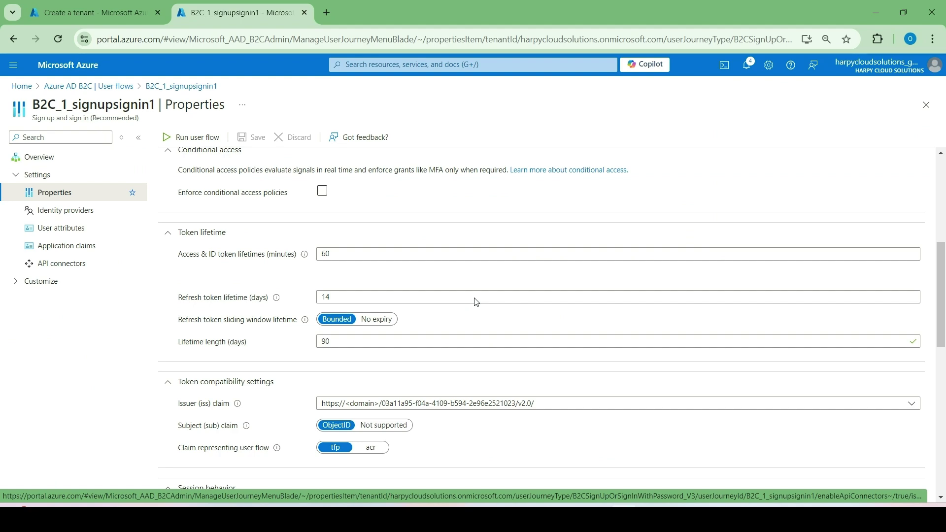
{"action": "scroll", "coordinate": [476, 302], "scroll_direction": "down", "scroll_amount": 4}
{"action": "scroll", "coordinate": [476, 302], "scroll_direction": "down", "scroll_amount": 5}
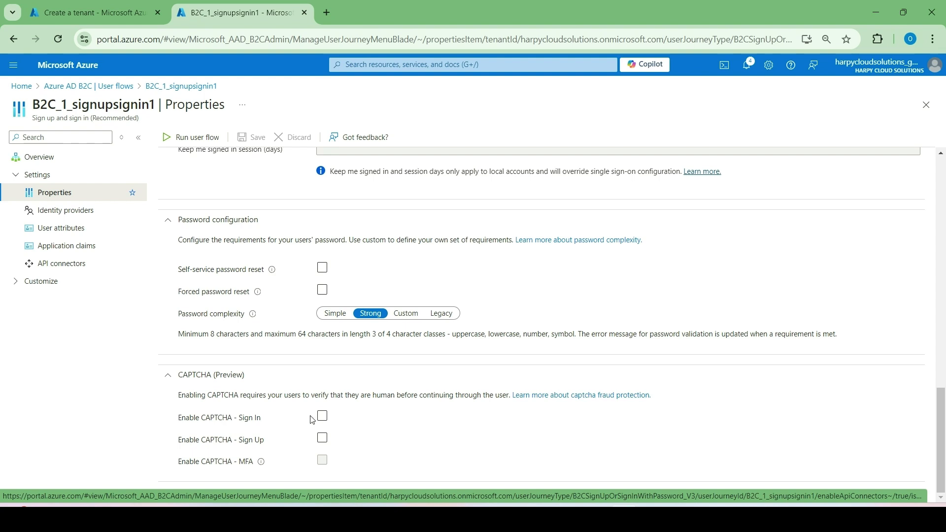
{"action": "left_click", "coordinate": [323, 419]}
{"action": "left_click", "coordinate": [321, 419]}
{"action": "left_click", "coordinate": [325, 440]}
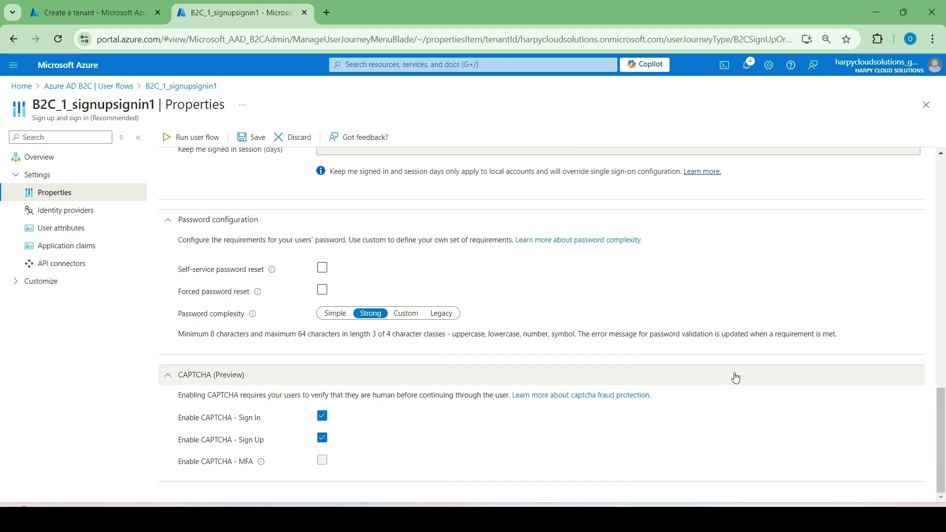
{"action": "scroll", "coordinate": [736, 379], "scroll_direction": "up", "scroll_amount": 2}
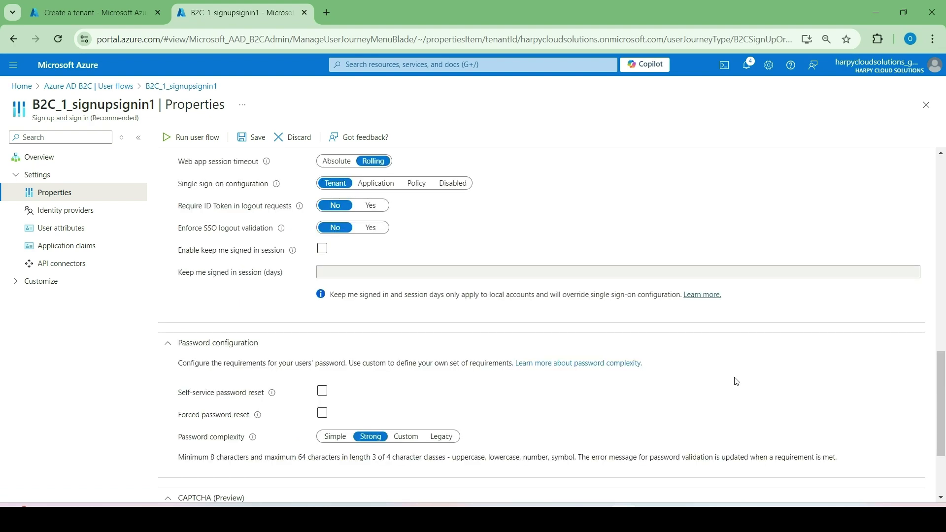
{"action": "scroll", "coordinate": [736, 381], "scroll_direction": "up", "scroll_amount": 4}
{"action": "scroll", "coordinate": [706, 373], "scroll_direction": "up", "scroll_amount": 2}
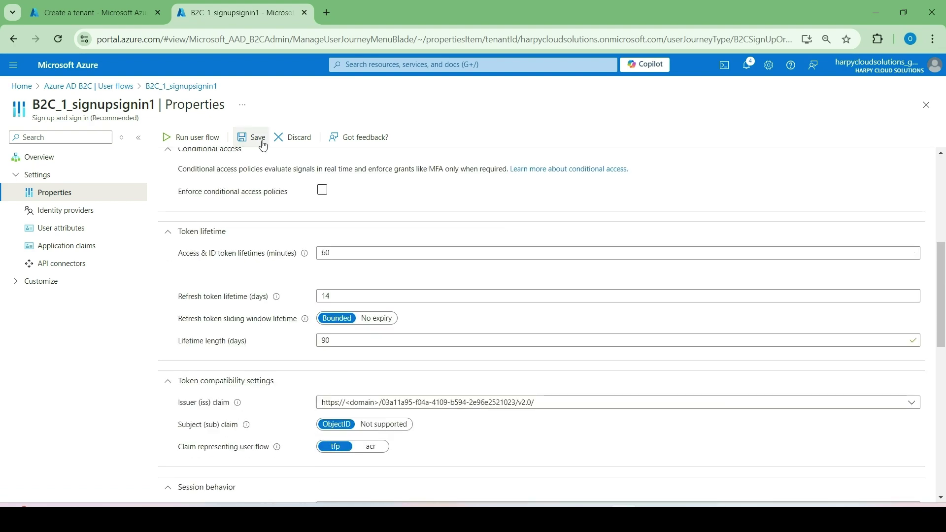
{"action": "left_click", "coordinate": [256, 137]}
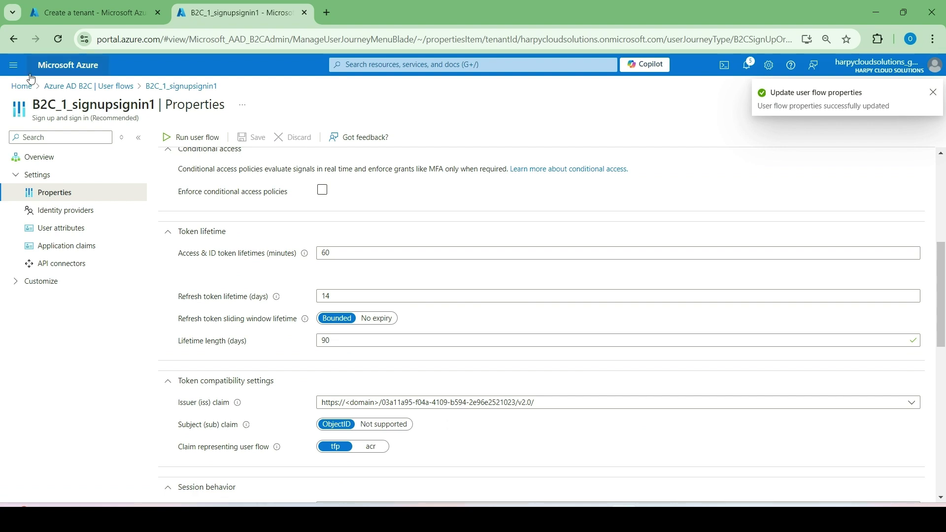
{"action": "left_click", "coordinate": [183, 136]}
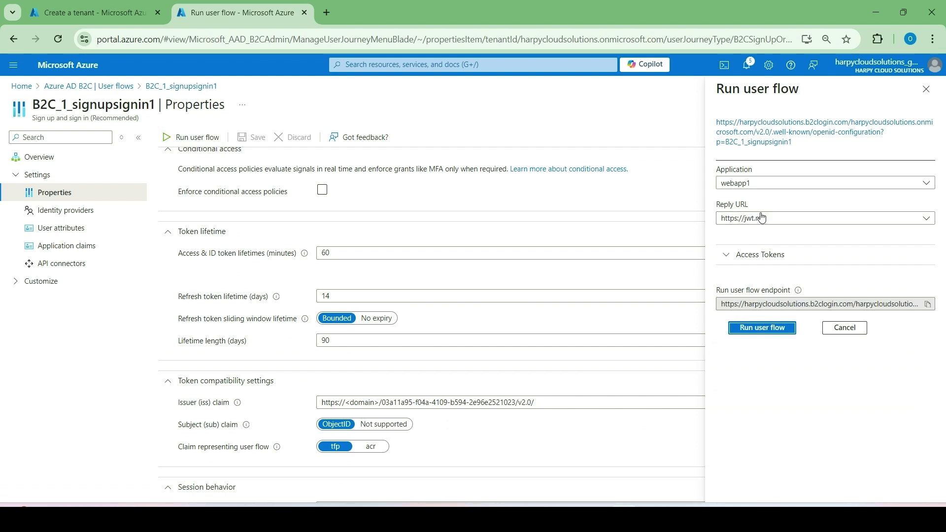
{"action": "left_click", "coordinate": [756, 221]}
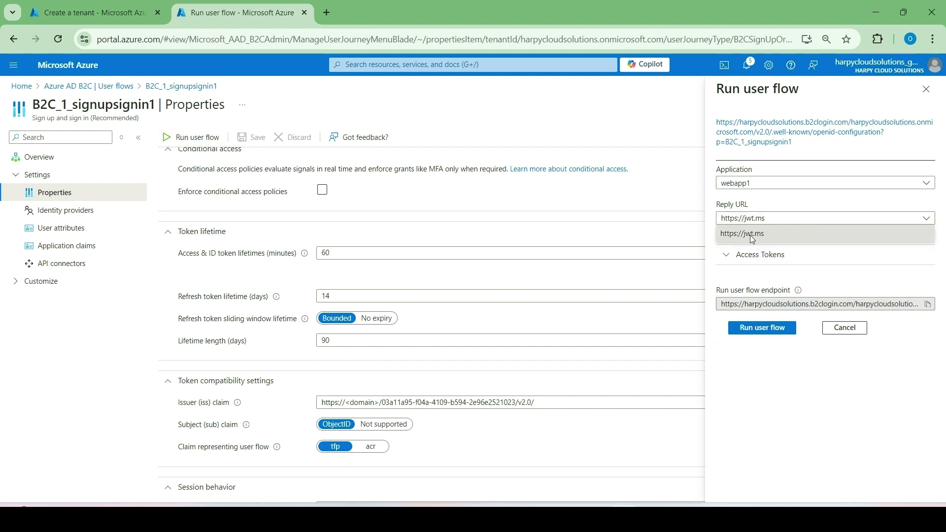
{"action": "left_click", "coordinate": [751, 235]}
Launch the sign-in page, choose Sign up now, enter the account e-mail and CAPTCHA, and request a verification code
{"action": "left_click", "coordinate": [753, 328]}
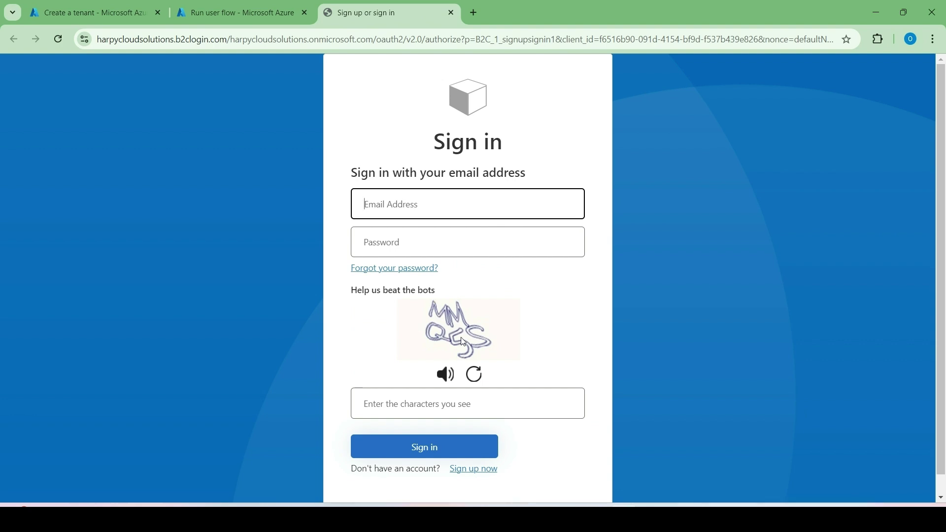
{"action": "scroll", "coordinate": [526, 327], "scroll_direction": "down", "scroll_amount": 1}
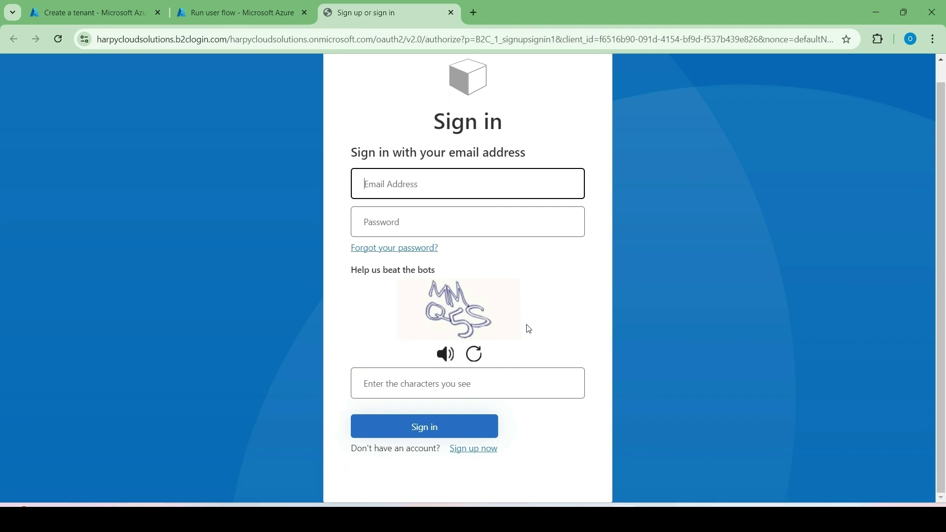
{"action": "left_click", "coordinate": [477, 453]}
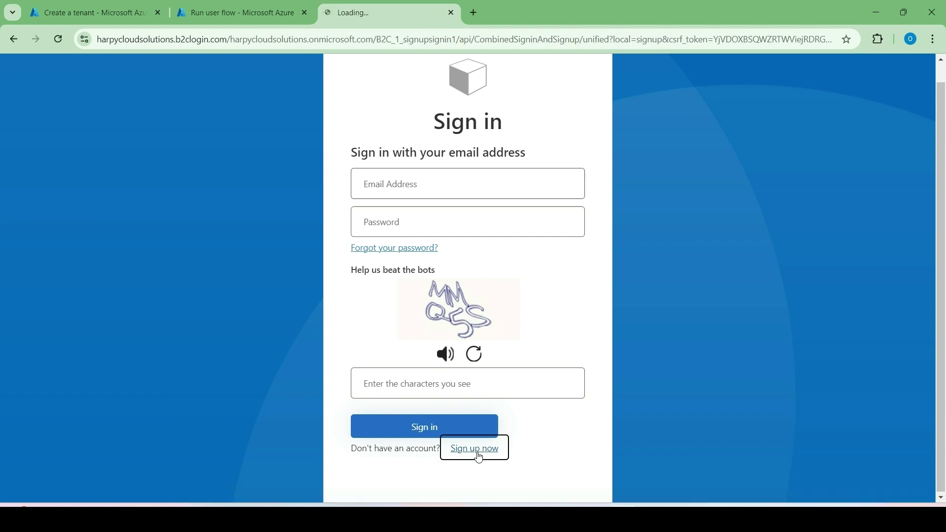
{"action": "left_click", "coordinate": [400, 196]}
{"action": "left_click", "coordinate": [416, 349]}
{"action": "type", "text": "DQV"}
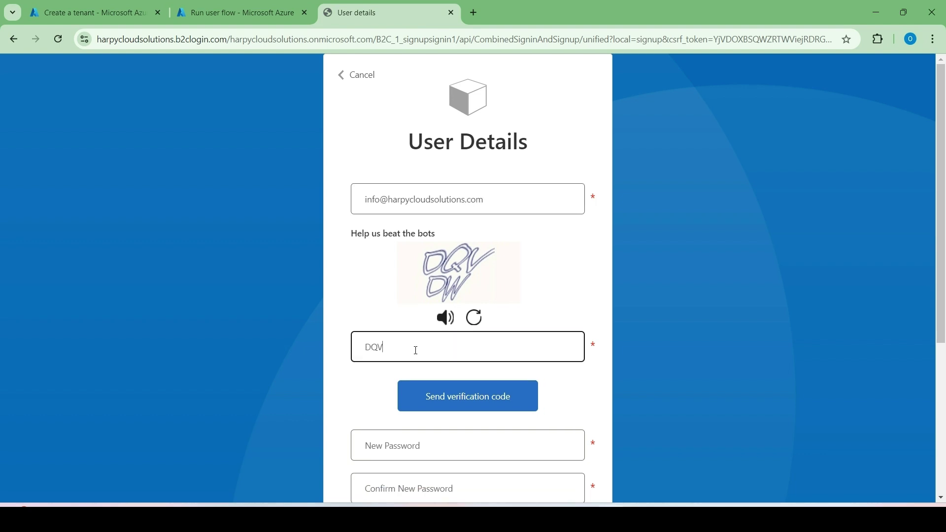
{"action": "type", "text": "DW"}
{"action": "left_click", "coordinate": [493, 397]}
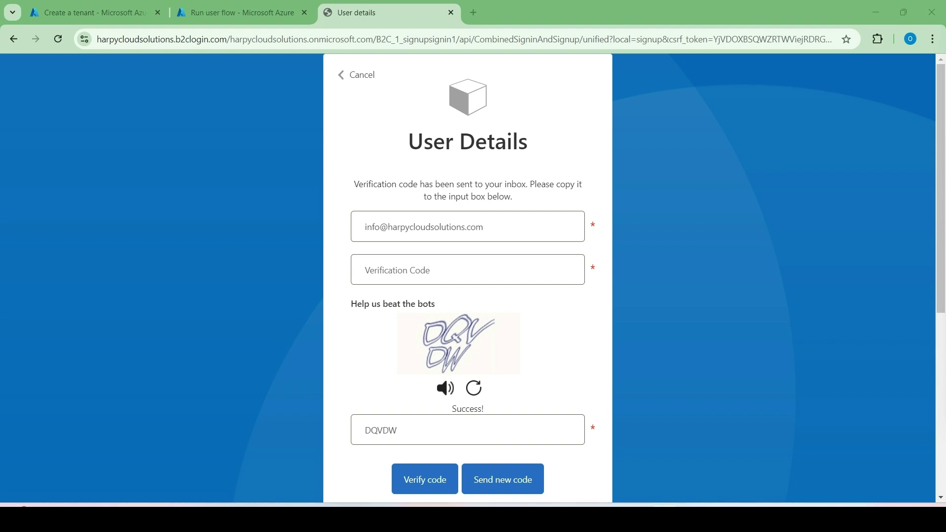
Enter and verify the emailed code, then fill both password fields with a generated strong password
{"action": "left_click", "coordinate": [472, 267]}
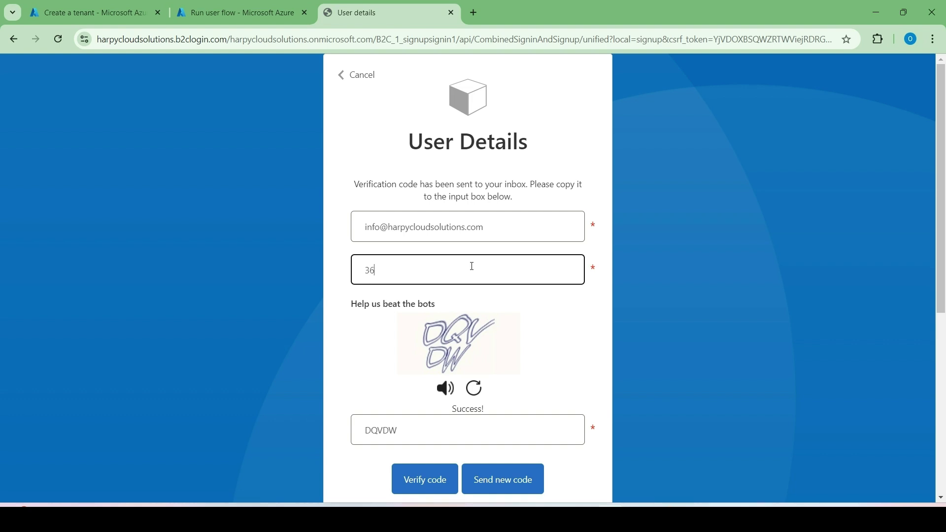
{"action": "scroll", "coordinate": [568, 380], "scroll_direction": "down", "scroll_amount": 2}
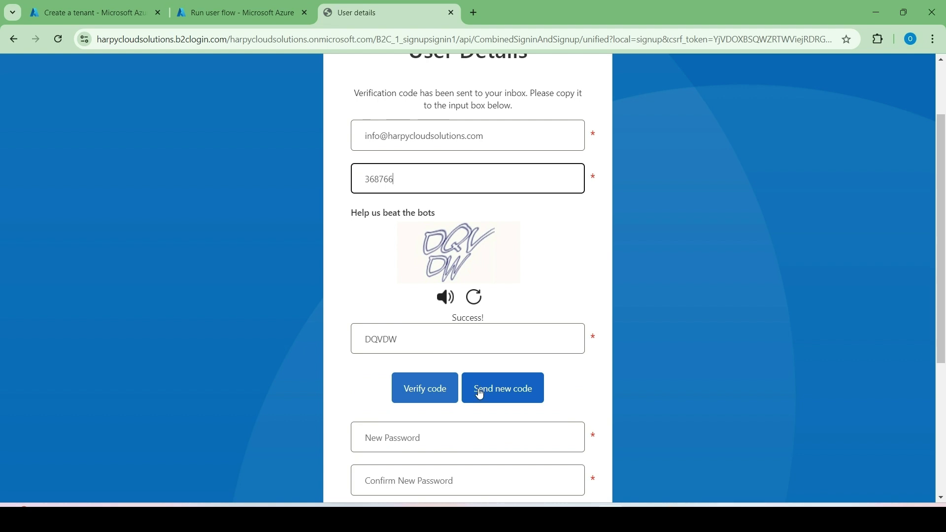
{"action": "left_click", "coordinate": [444, 390]}
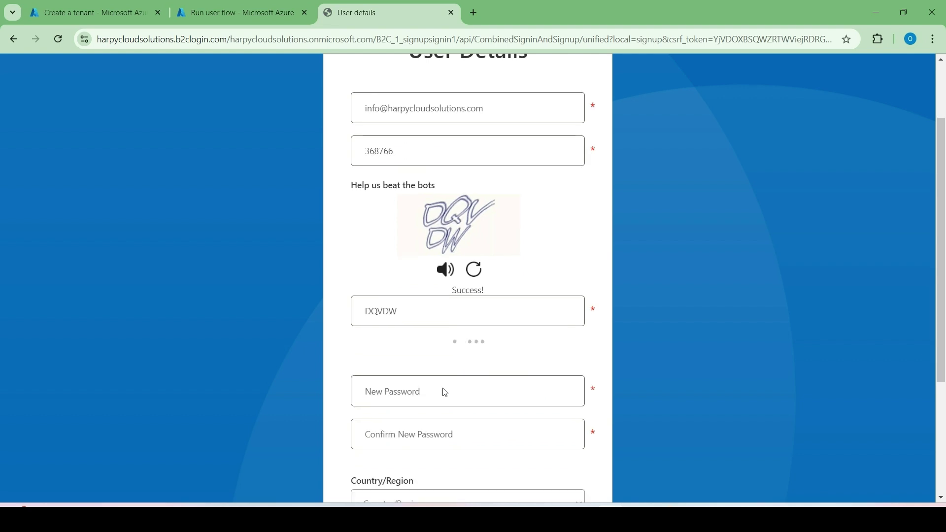
{"action": "scroll", "coordinate": [557, 336], "scroll_direction": "up", "scroll_amount": 1}
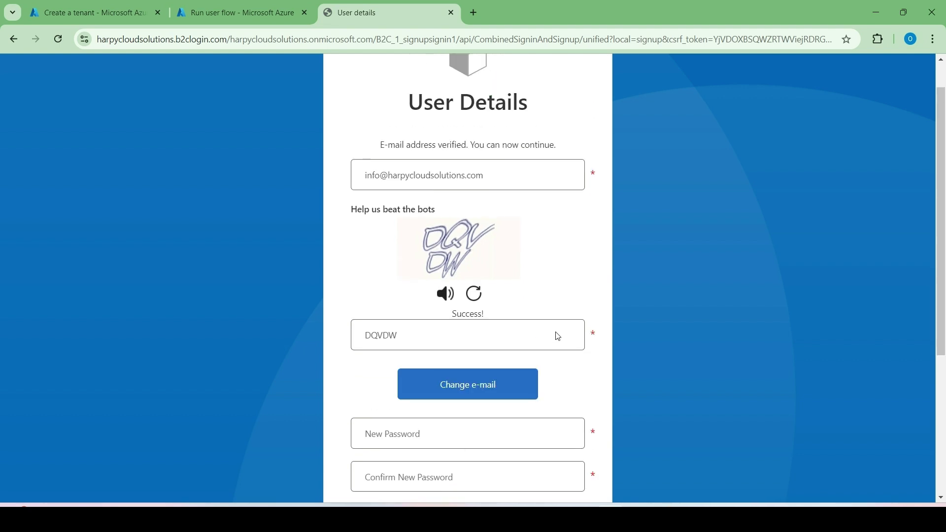
{"action": "scroll", "coordinate": [556, 333], "scroll_direction": "down", "scroll_amount": 3}
{"action": "left_click", "coordinate": [466, 300]}
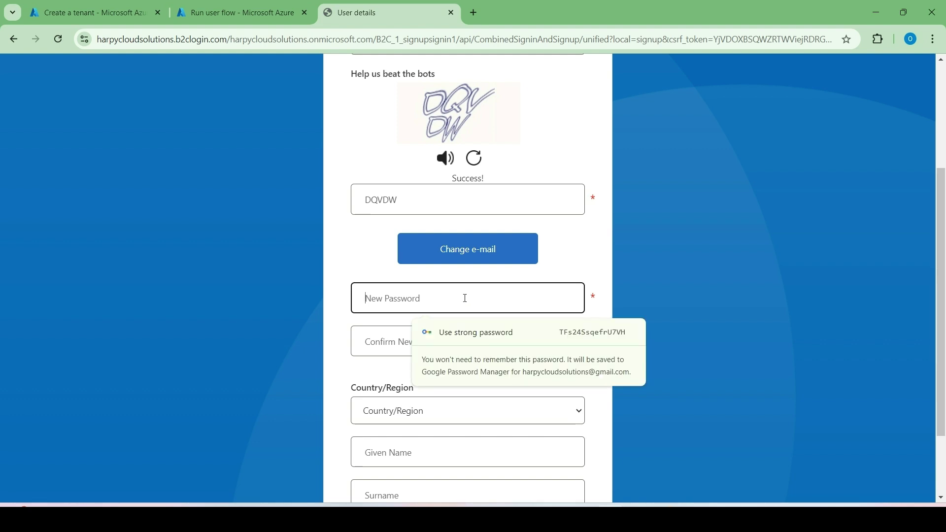
{"action": "left_click", "coordinate": [581, 335]}
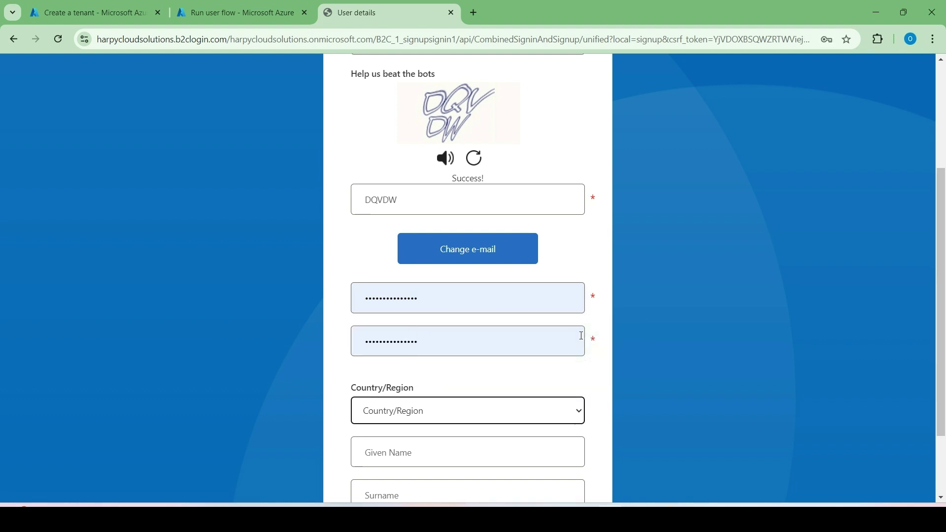
Choose Australia as the country, fill in the given name and surname, and create the account
{"action": "scroll", "coordinate": [501, 378], "scroll_direction": "down", "scroll_amount": 2}
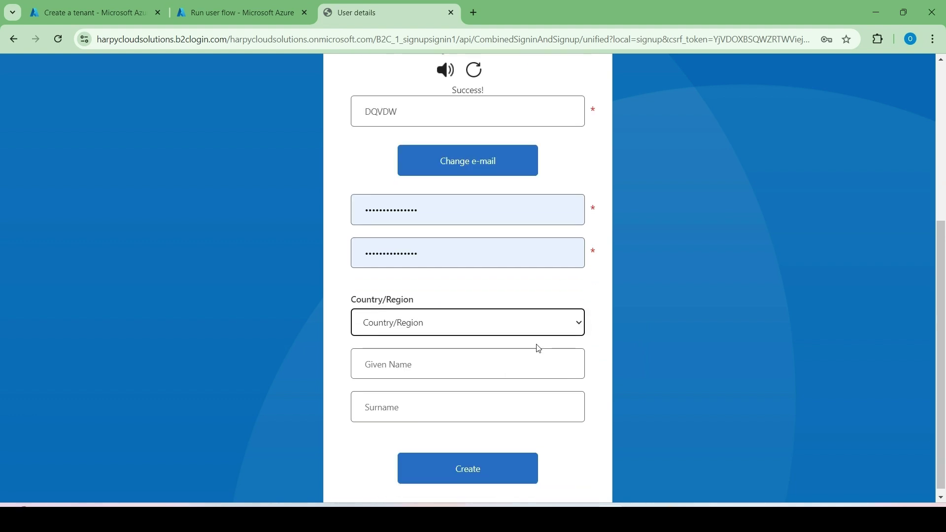
{"action": "left_click", "coordinate": [557, 323]}
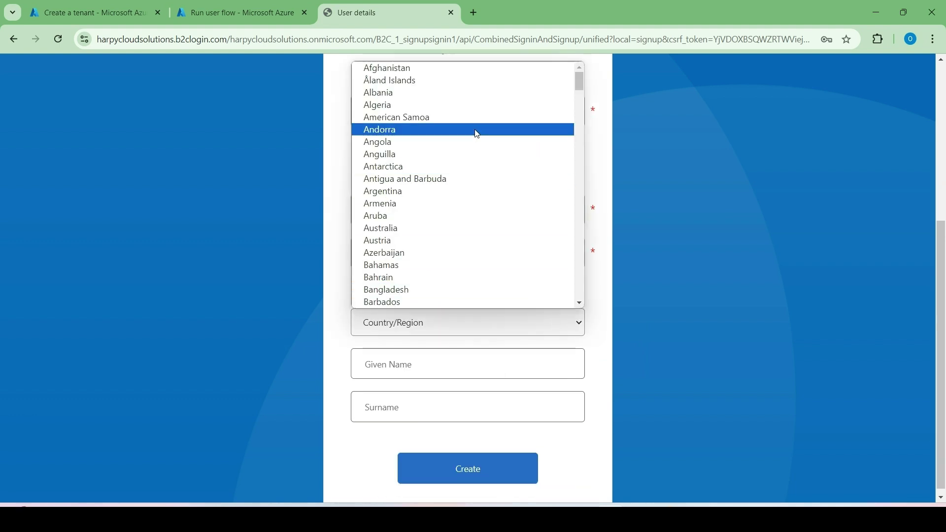
{"action": "left_click", "coordinate": [414, 229]}
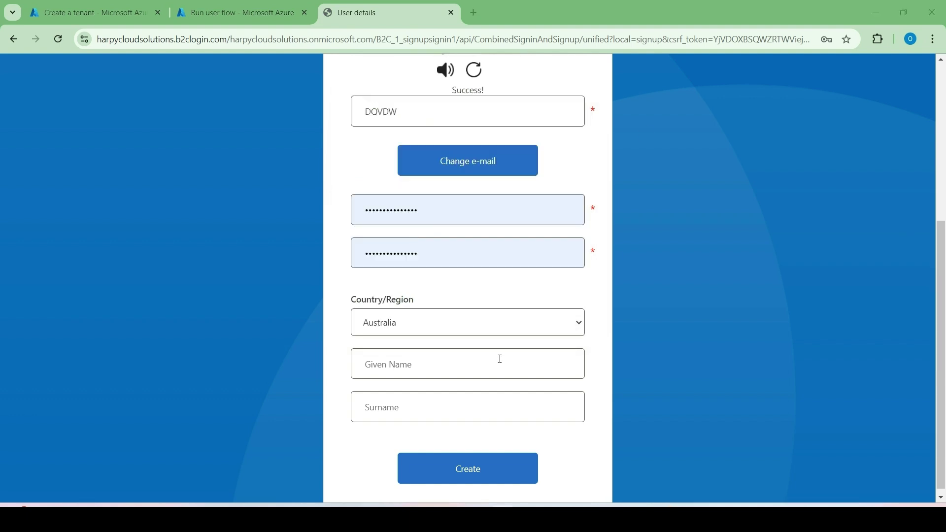
{"action": "left_click", "coordinate": [468, 364]}
{"action": "type", "text": "Ha"}
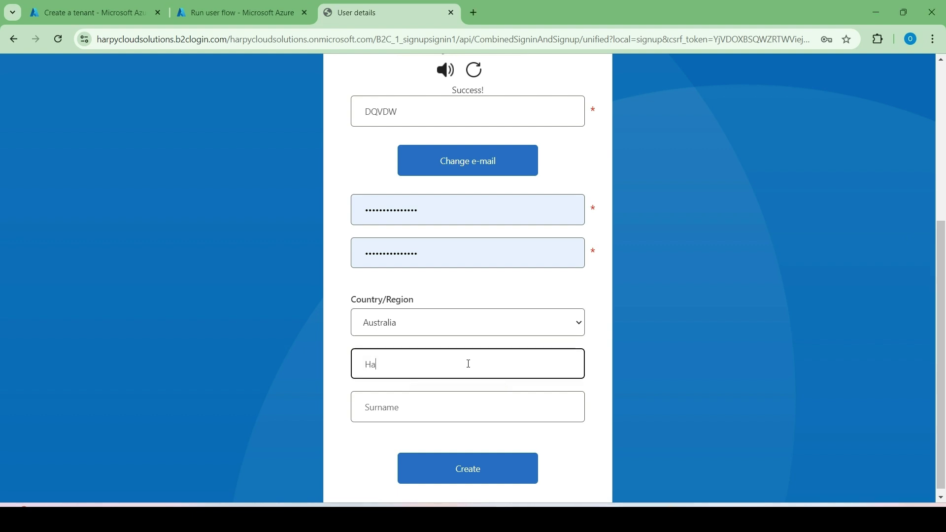
{"action": "type", "text": "rpy"}
{"action": "left_click", "coordinate": [463, 411]}
{"action": "type", "text": "Cloud"}
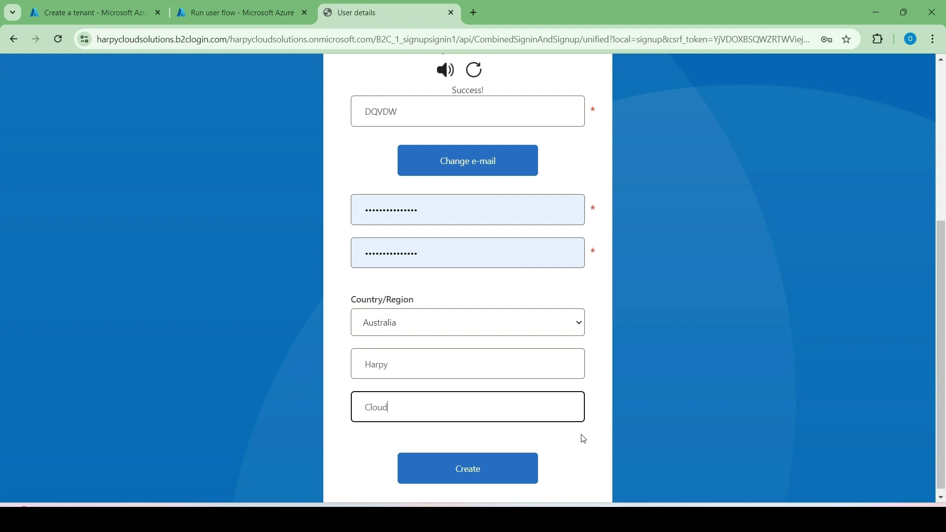
{"action": "scroll", "coordinate": [567, 437], "scroll_direction": "down", "scroll_amount": 1}
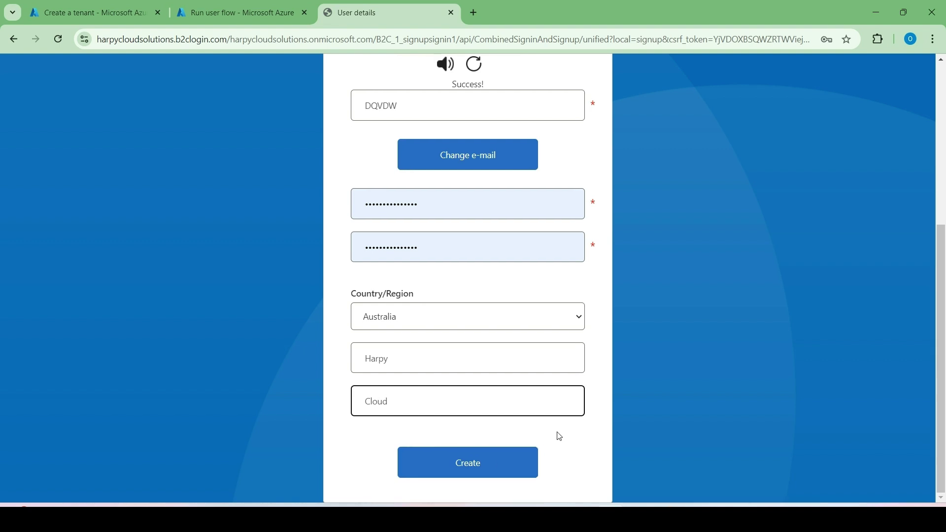
{"action": "left_click", "coordinate": [467, 467]}
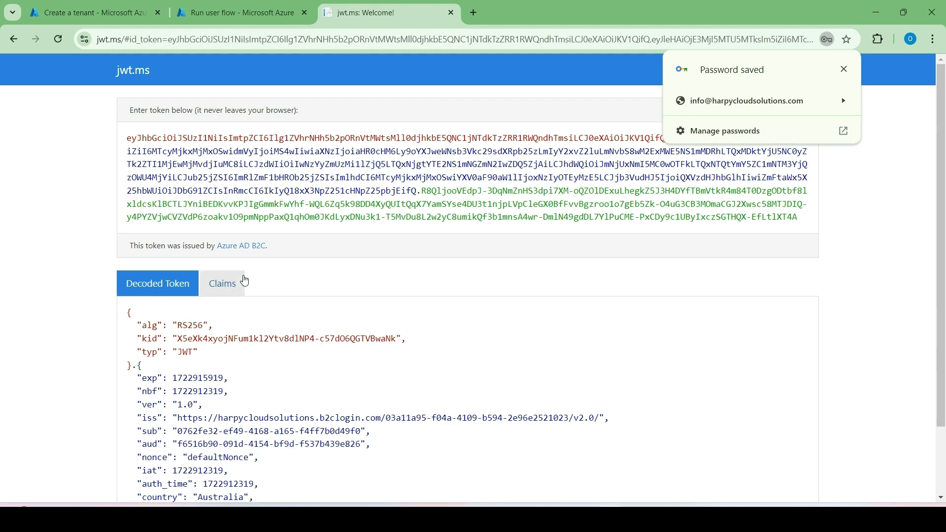
Review the ID token's Claims tab on jwt.ms, then return to the portal's Run user flow tab
{"action": "left_click", "coordinate": [233, 289]}
{"action": "scroll", "coordinate": [344, 326], "scroll_direction": "down", "scroll_amount": 6}
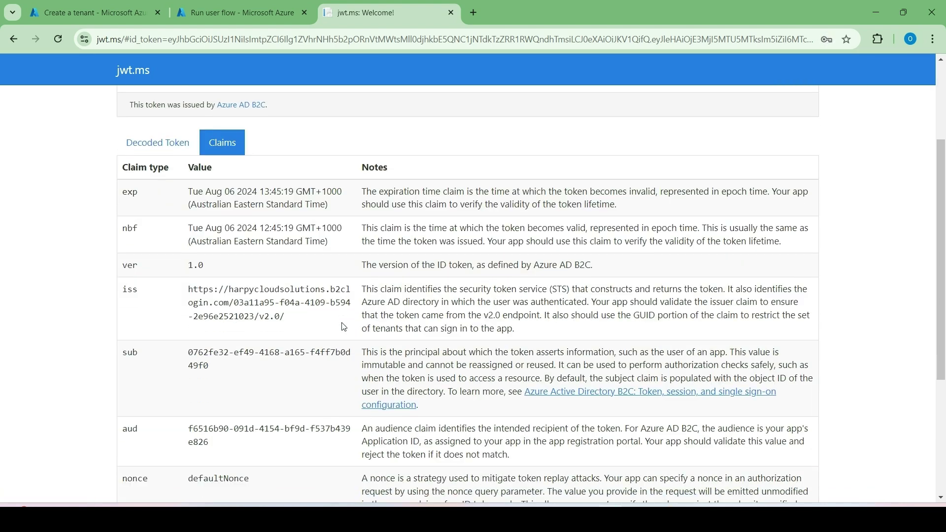
{"action": "scroll", "coordinate": [344, 327], "scroll_direction": "down", "scroll_amount": 1}
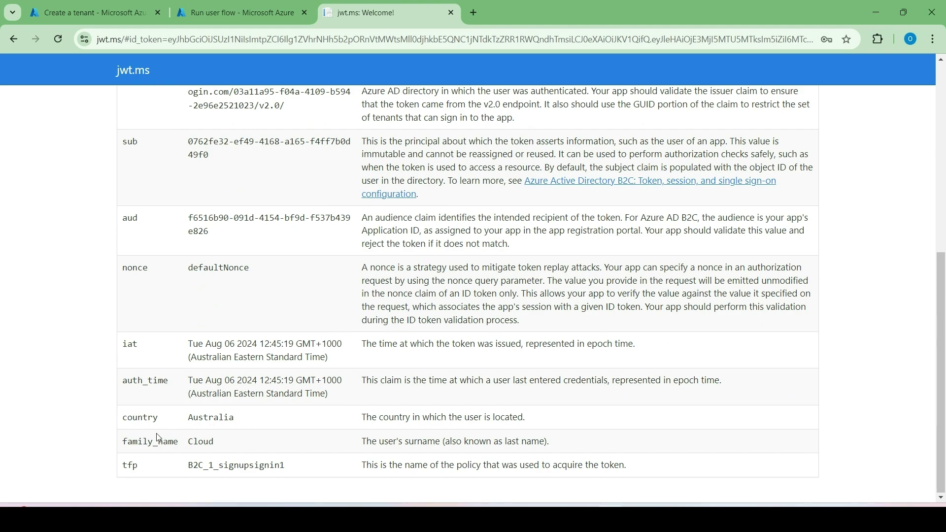
{"action": "scroll", "coordinate": [253, 368], "scroll_direction": "up", "scroll_amount": 7}
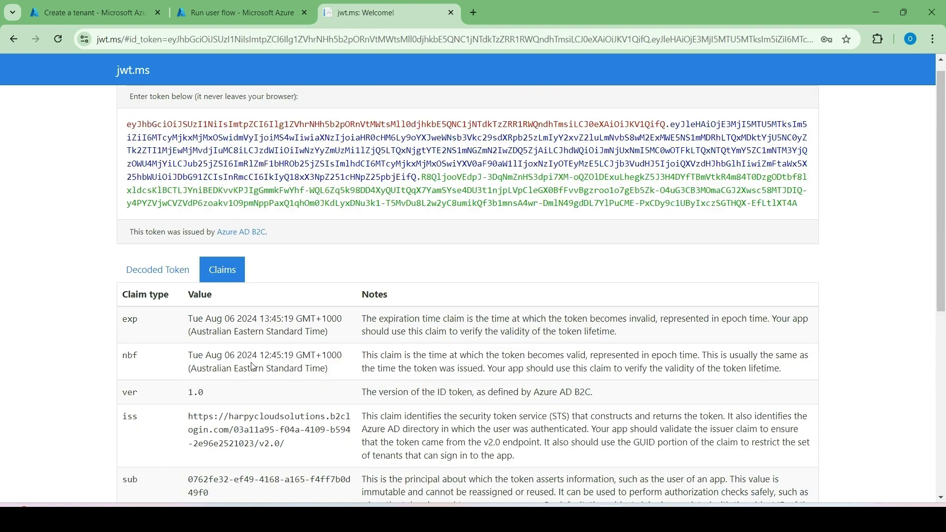
{"action": "left_click", "coordinate": [244, 11]}
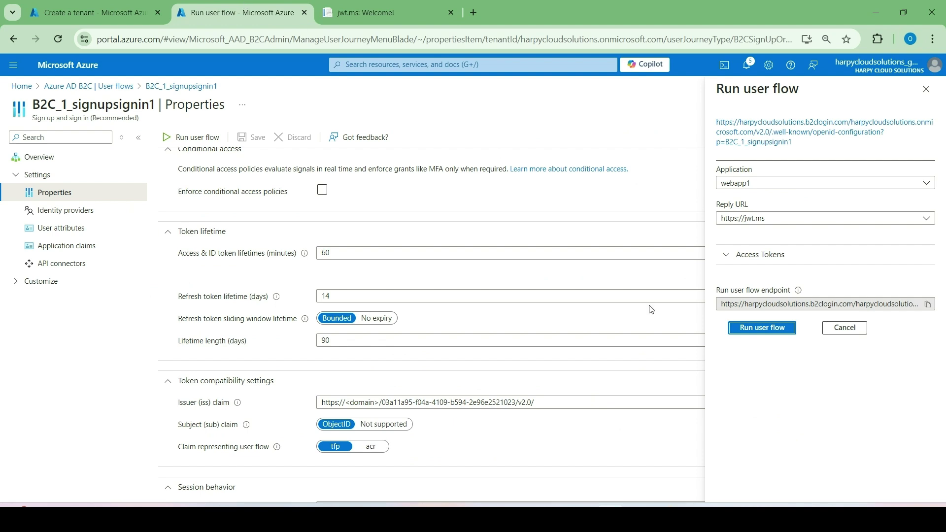
Rerun the flow and sign in with the new account's autofilled credentials plus the CAPTCHA characters
{"action": "left_click", "coordinate": [749, 328]}
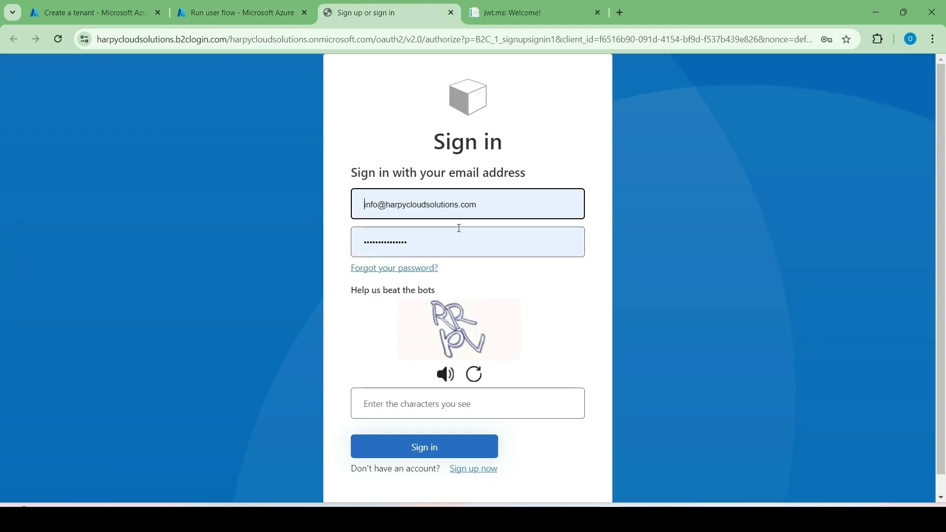
{"action": "left_click", "coordinate": [403, 403]}
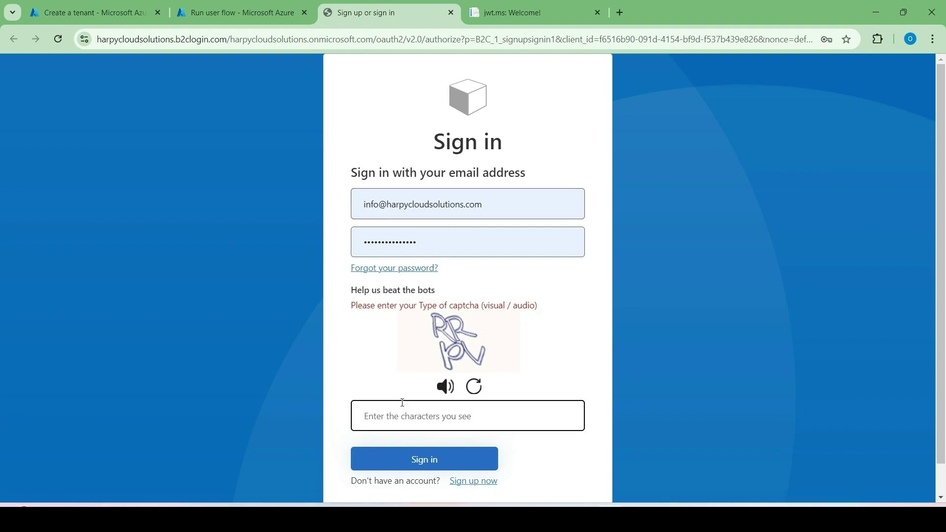
{"action": "type", "text": "RRp"}
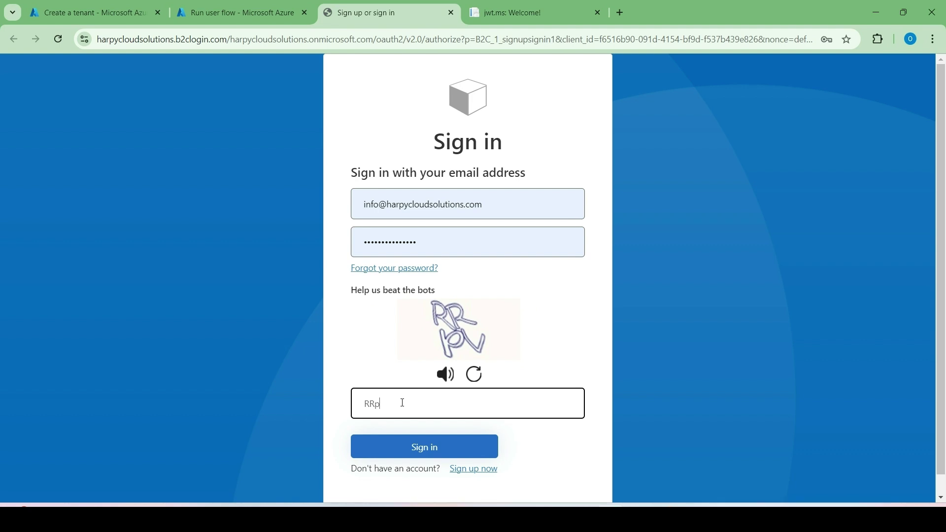
{"action": "type", "text": "V"}
{"action": "left_click", "coordinate": [426, 451]}
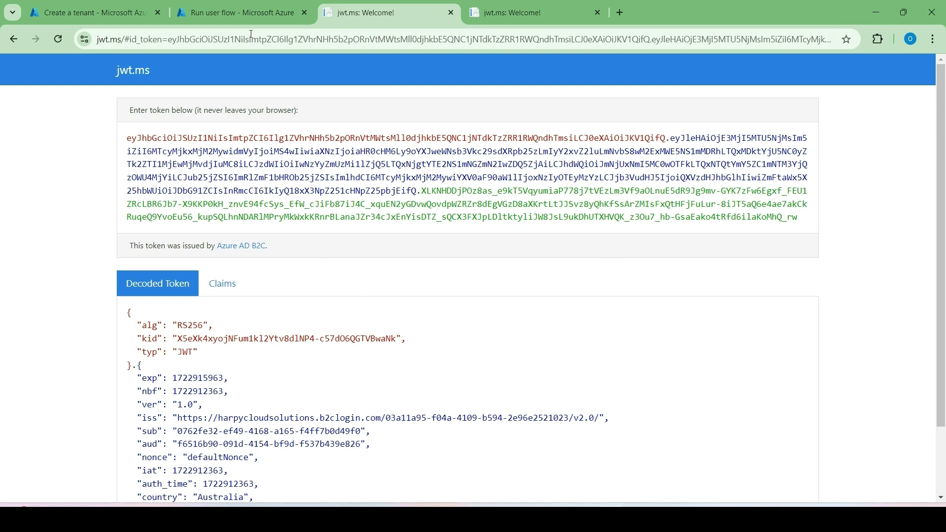
Enable self-service password reset in B2C_1_signupsignin1's properties, save, and return to User flows
{"action": "mouse_move", "coordinate": [238, 10]}
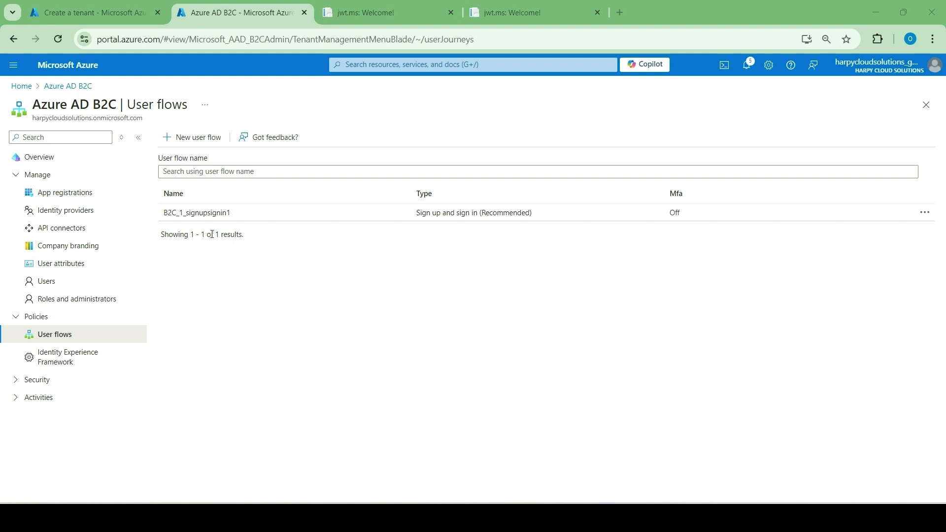
{"action": "left_click", "coordinate": [220, 214]}
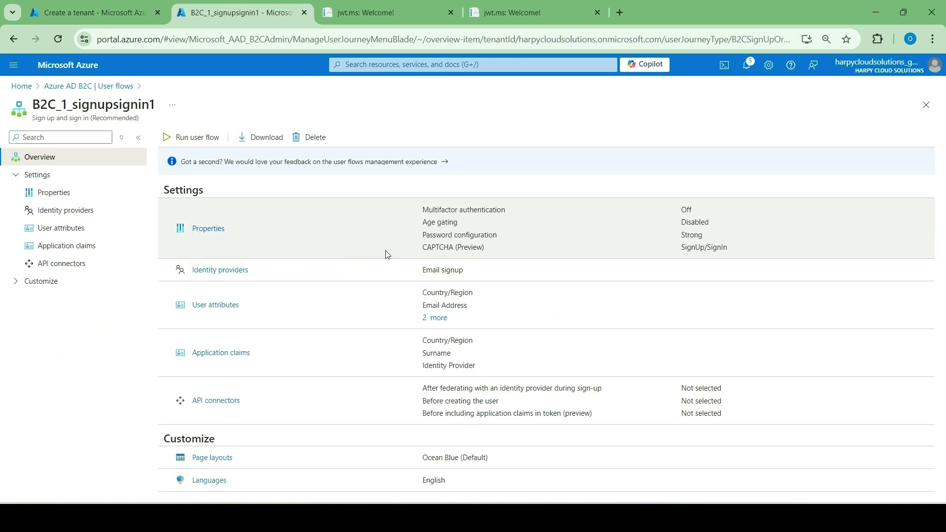
{"action": "left_click", "coordinate": [206, 229]}
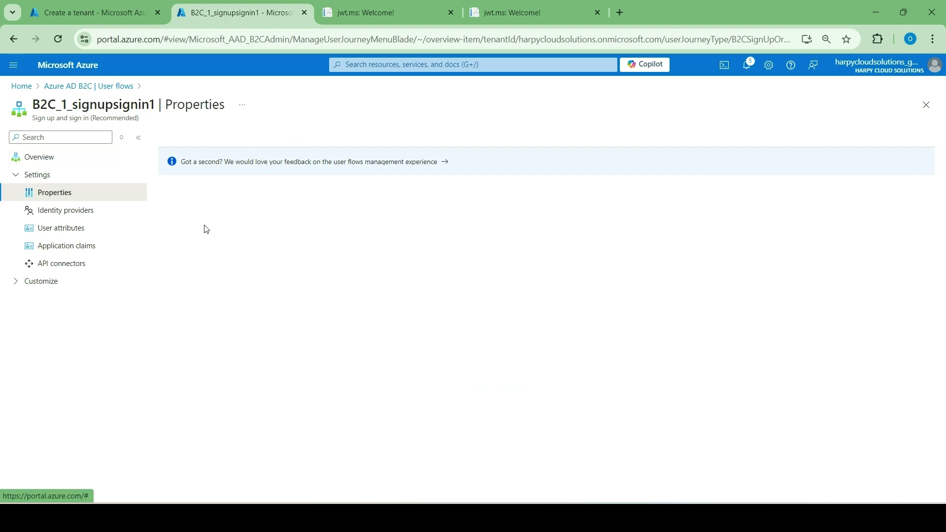
{"action": "scroll", "coordinate": [328, 306], "scroll_direction": "down", "scroll_amount": 10}
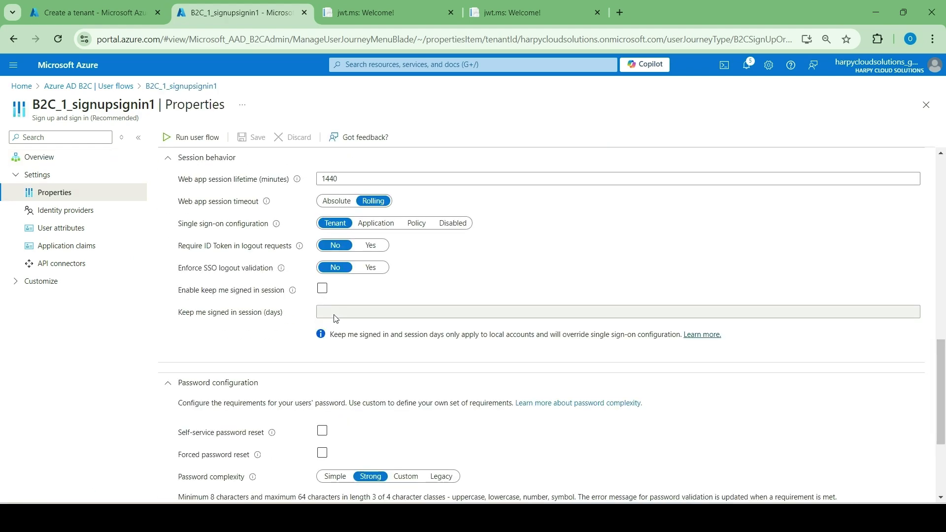
{"action": "scroll", "coordinate": [349, 355], "scroll_direction": "down", "scroll_amount": 3}
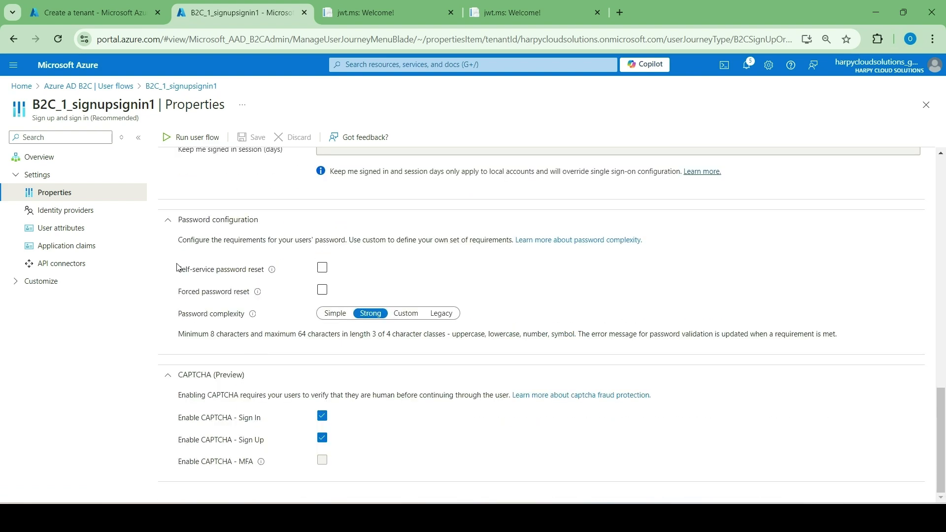
{"action": "left_click", "coordinate": [322, 268]}
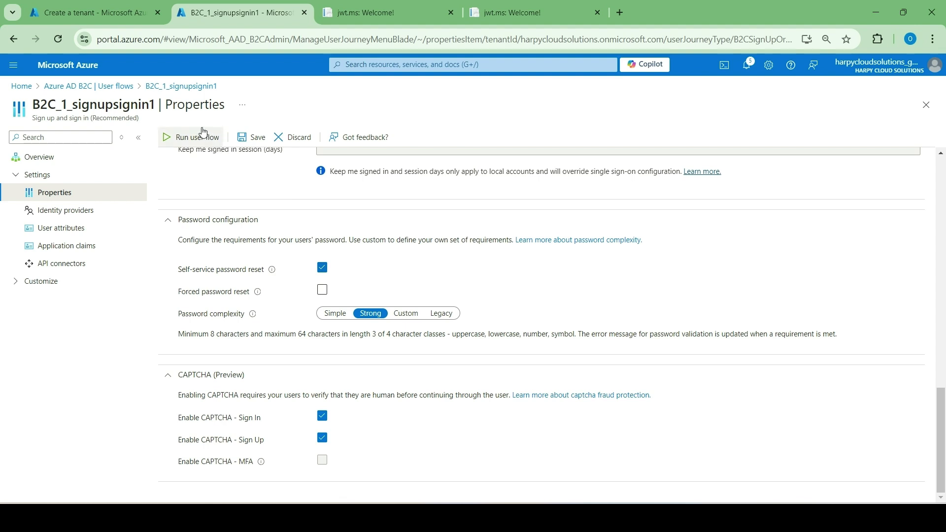
{"action": "left_click", "coordinate": [242, 138]}
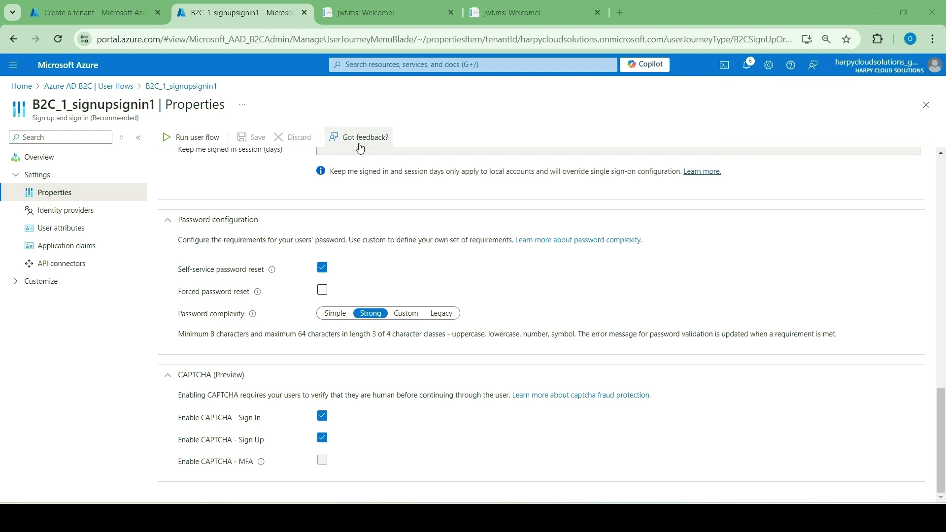
{"action": "left_click", "coordinate": [125, 87]}
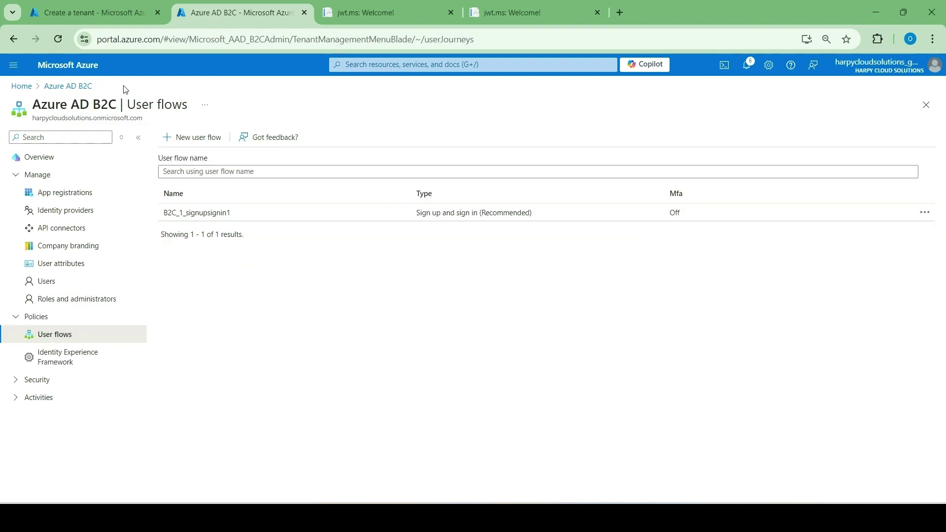
Start a new Profile editing user flow named profileediting1 using Email signin
{"action": "left_click", "coordinate": [198, 136]}
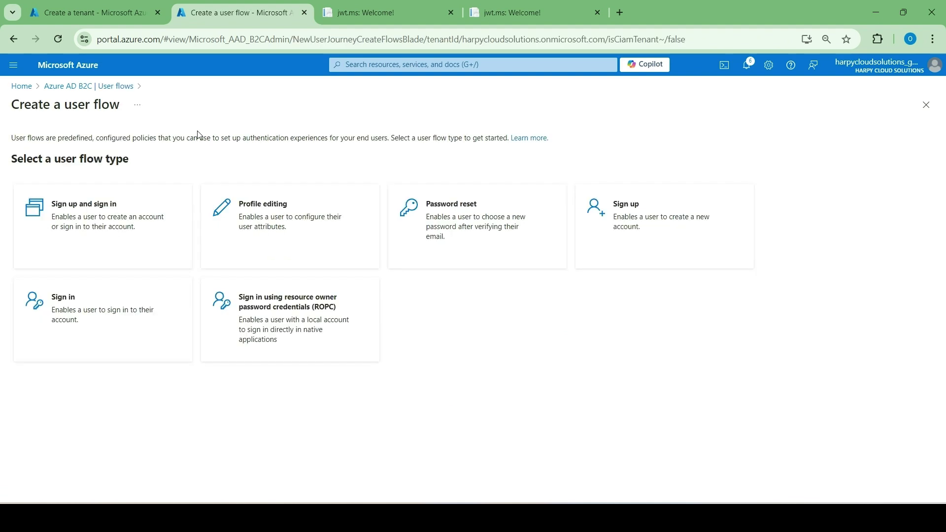
{"action": "left_click", "coordinate": [273, 219]}
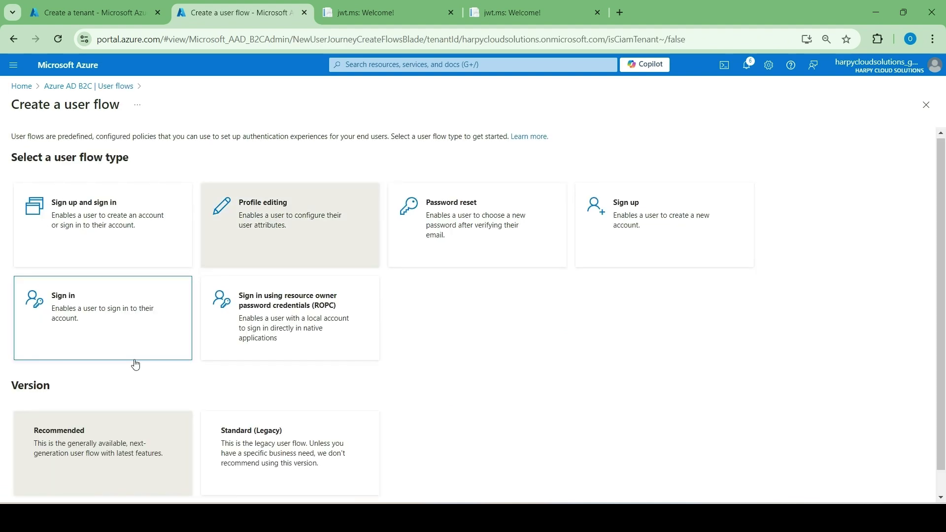
{"action": "scroll", "coordinate": [29, 494], "scroll_direction": "down", "scroll_amount": 1}
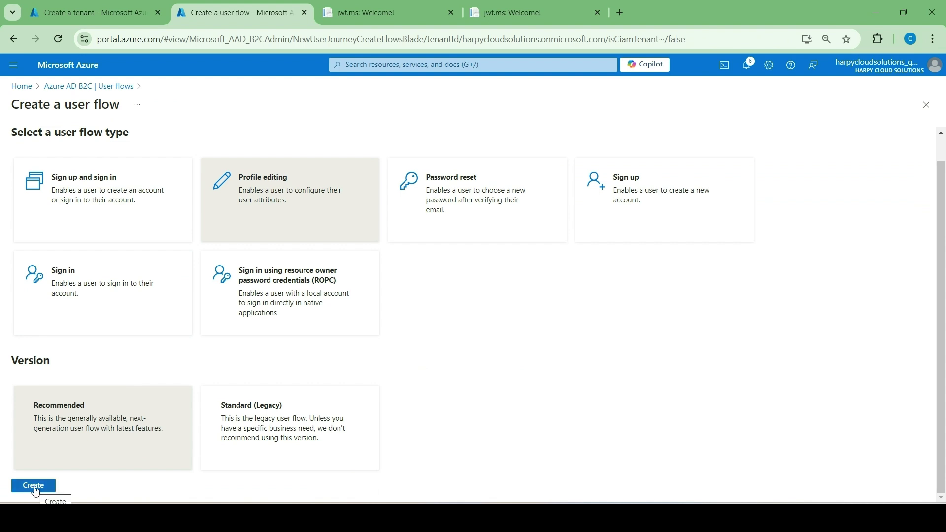
{"action": "left_click", "coordinate": [34, 486]}
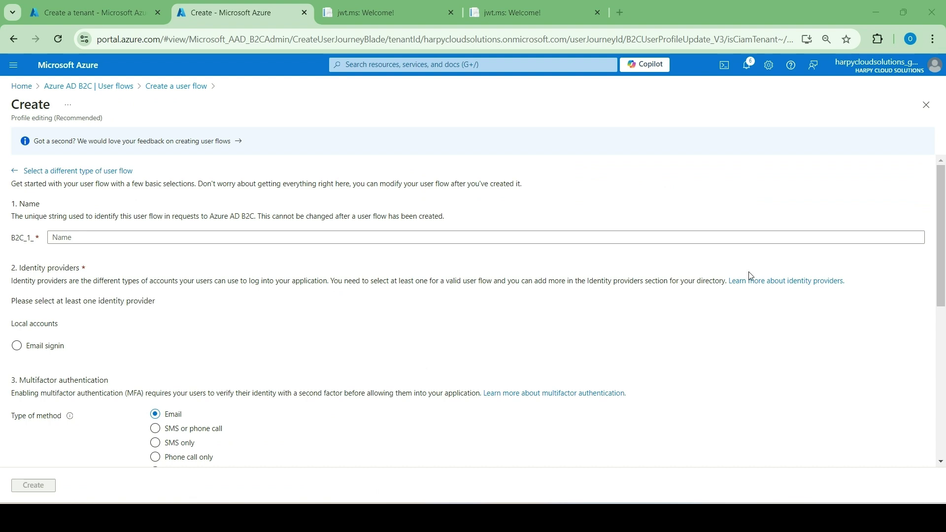
{"action": "left_click", "coordinate": [225, 233]}
{"action": "type", "text": "profileediting1"}
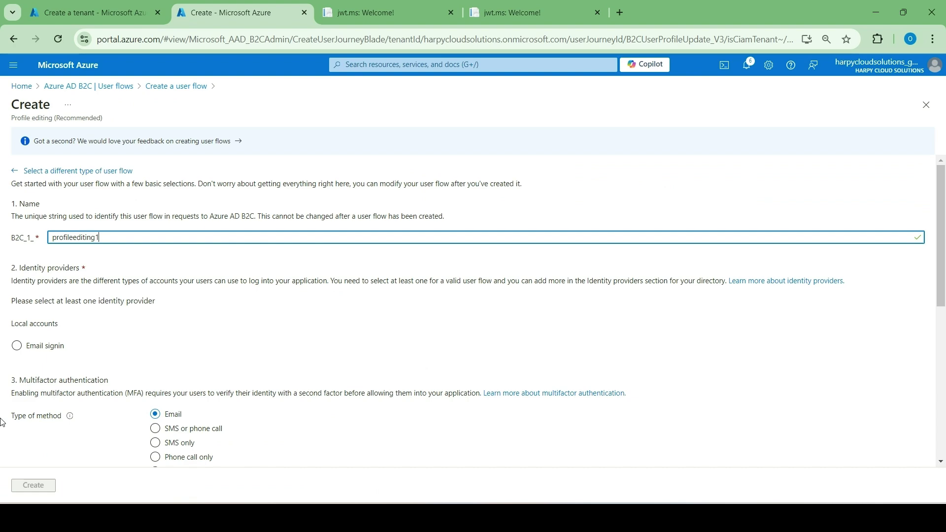
{"action": "left_click", "coordinate": [58, 349]}
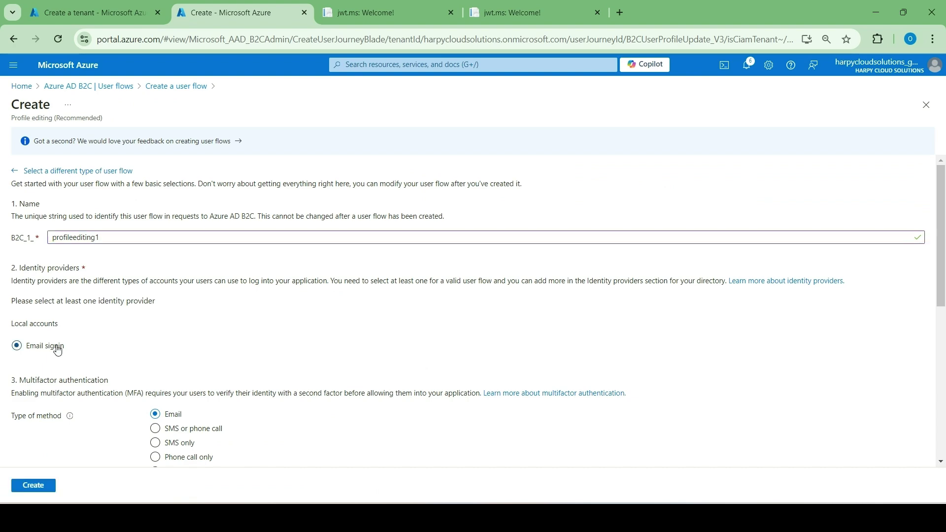
Collect Given Name, Surname, Country/Region and Display Name, returning Given Name and Display Name as claims
{"action": "scroll", "coordinate": [242, 353], "scroll_direction": "down", "scroll_amount": 3}
{"action": "scroll", "coordinate": [244, 352], "scroll_direction": "down", "scroll_amount": 1}
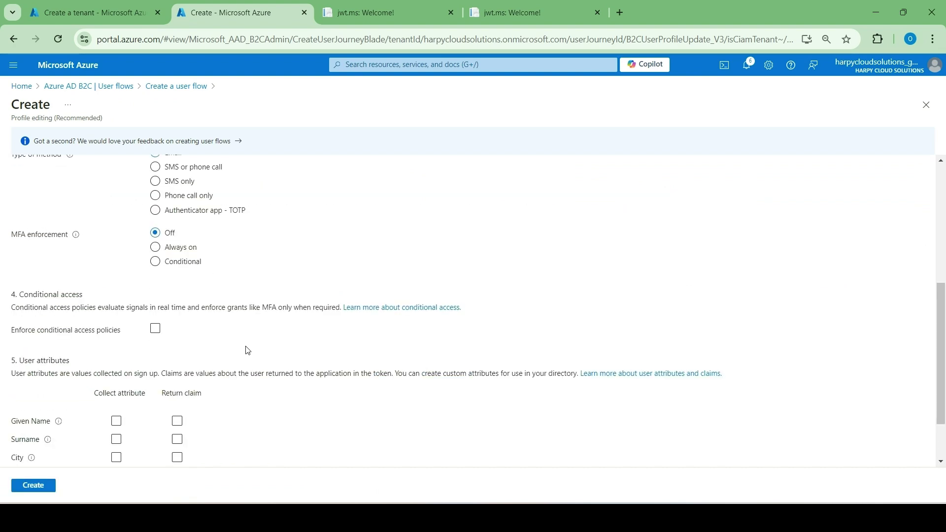
{"action": "scroll", "coordinate": [248, 351], "scroll_direction": "down", "scroll_amount": 1}
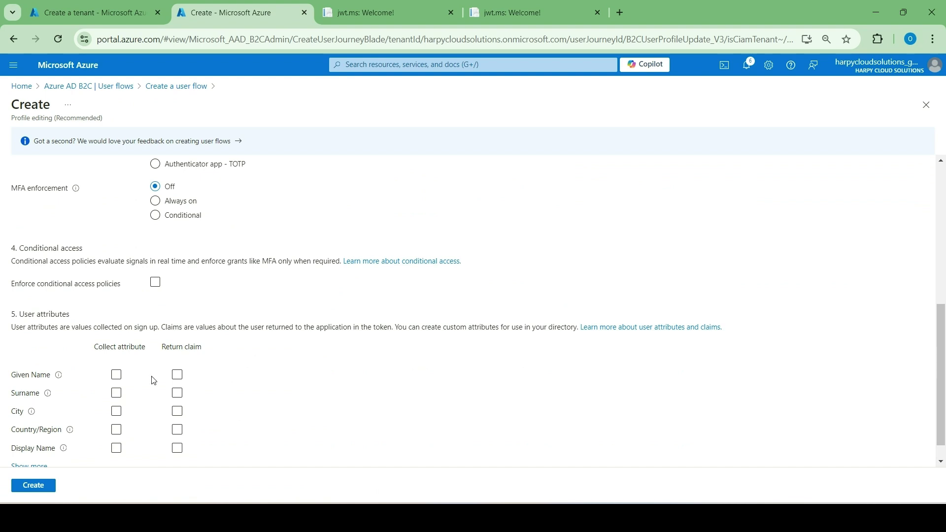
{"action": "left_click", "coordinate": [117, 395]}
{"action": "left_click", "coordinate": [117, 431]}
{"action": "left_click", "coordinate": [117, 448]}
{"action": "left_click", "coordinate": [177, 450]}
{"action": "left_click", "coordinate": [177, 376]}
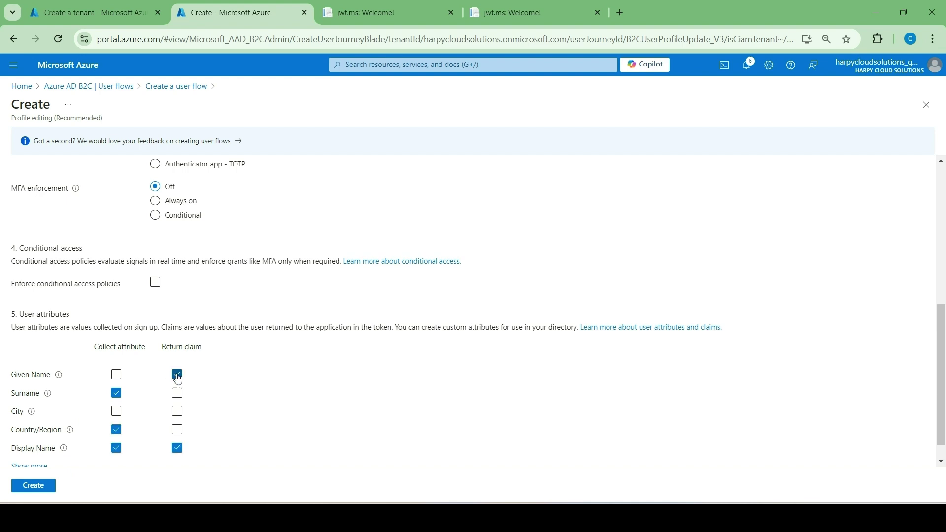
{"action": "left_click", "coordinate": [117, 376]}
{"action": "scroll", "coordinate": [148, 389], "scroll_direction": "down", "scroll_amount": 1}
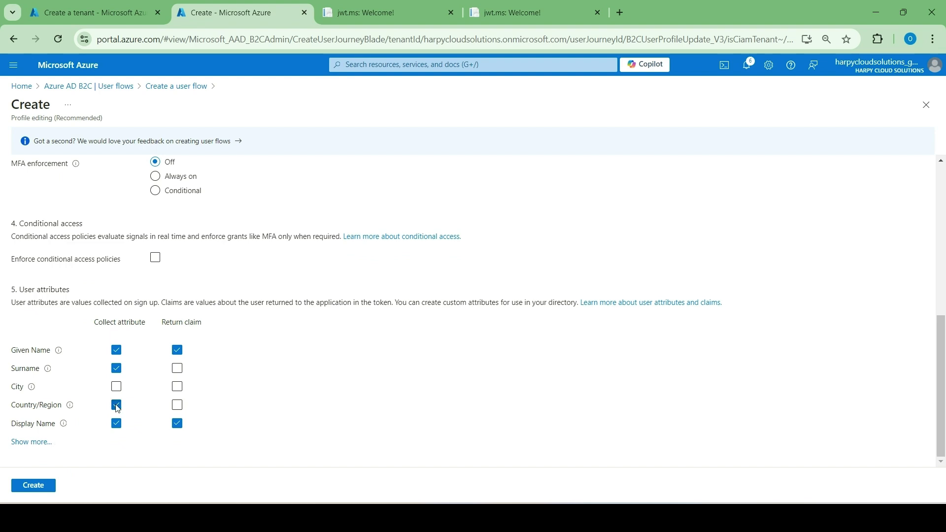
{"action": "left_click", "coordinate": [32, 443]}
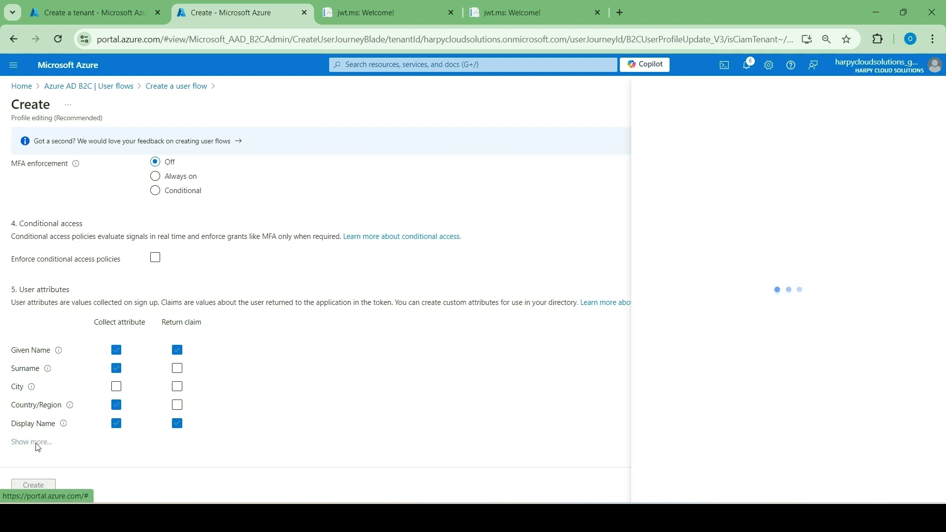
Add Postal Code as both a collected attribute and a returned claim
{"action": "scroll", "coordinate": [704, 368], "scroll_direction": "down", "scroll_amount": 1}
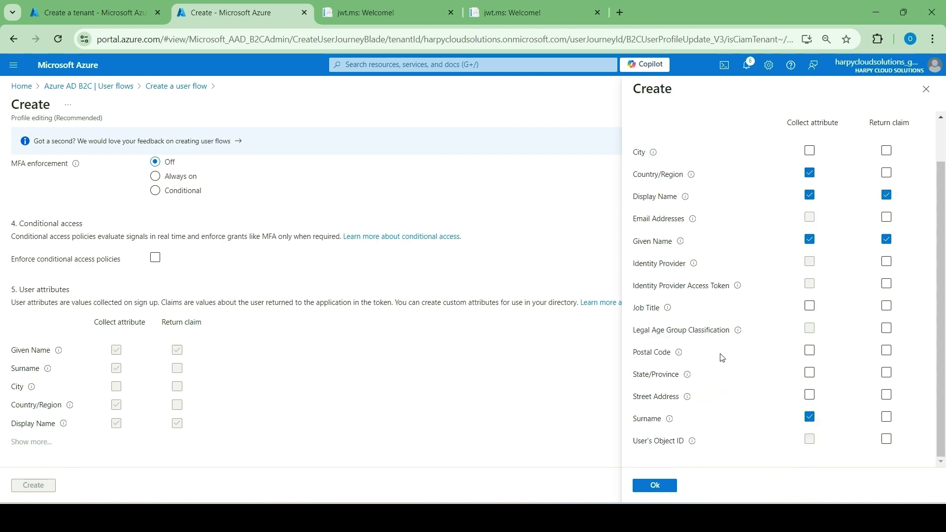
{"action": "left_click", "coordinate": [809, 351]}
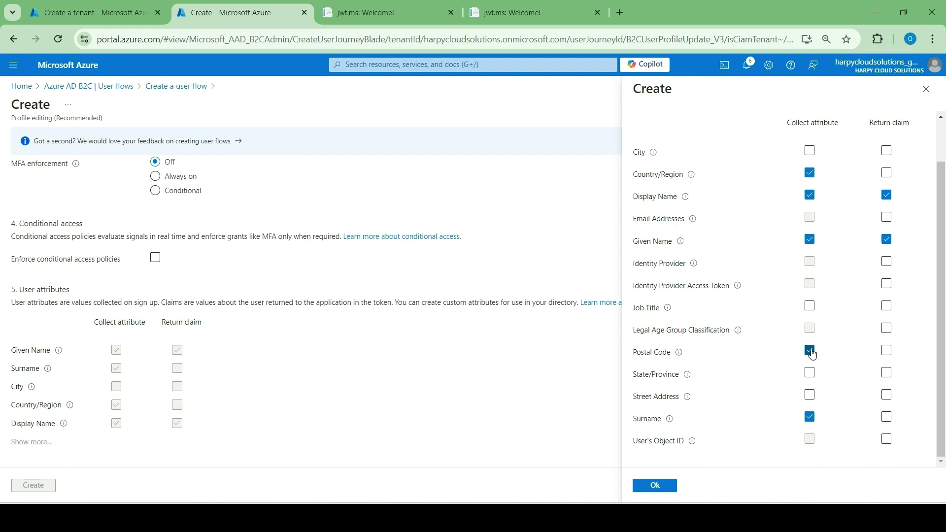
{"action": "left_click", "coordinate": [886, 352]}
{"action": "left_click", "coordinate": [661, 487]}
Create the B2C_1_profileediting1 user flow
{"action": "scroll", "coordinate": [256, 321], "scroll_direction": "down", "scroll_amount": 1}
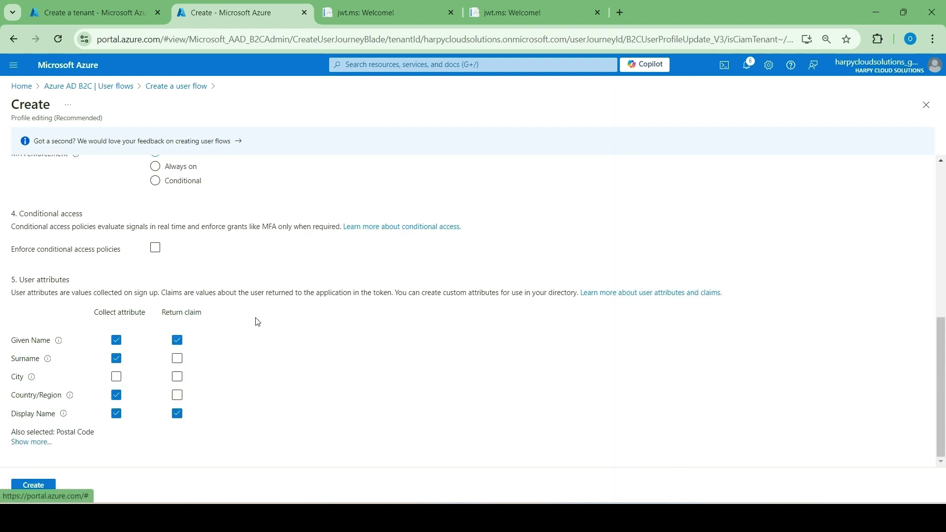
{"action": "left_click", "coordinate": [45, 487]}
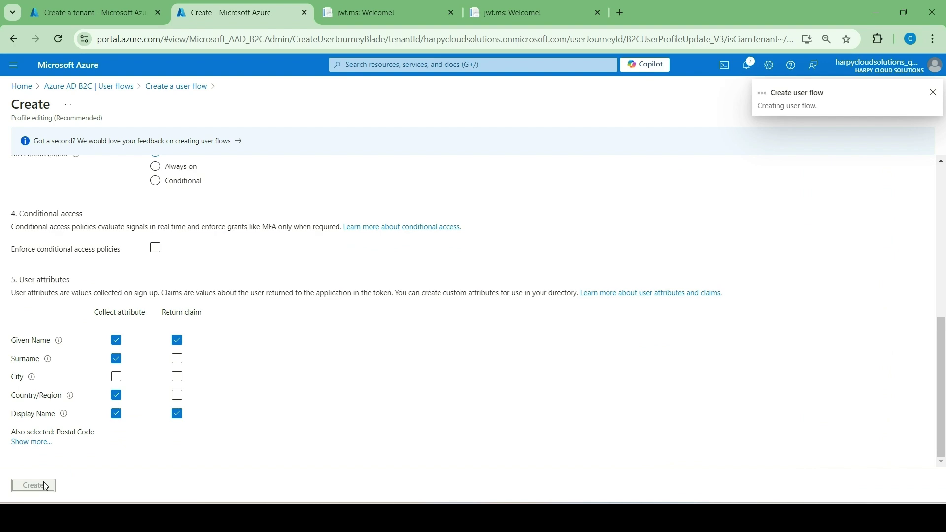
{"action": "scroll", "coordinate": [342, 339], "scroll_direction": "up", "scroll_amount": 3}
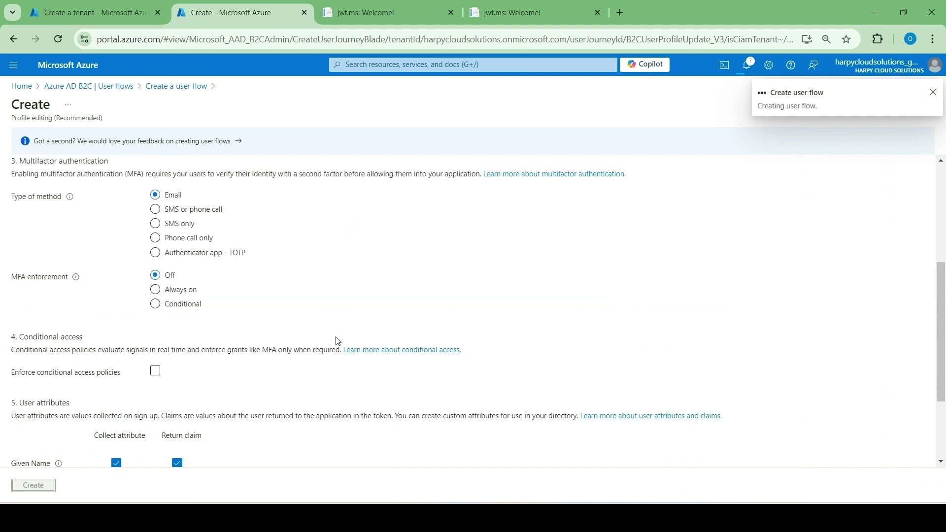
{"action": "scroll", "coordinate": [338, 341], "scroll_direction": "up", "scroll_amount": 4}
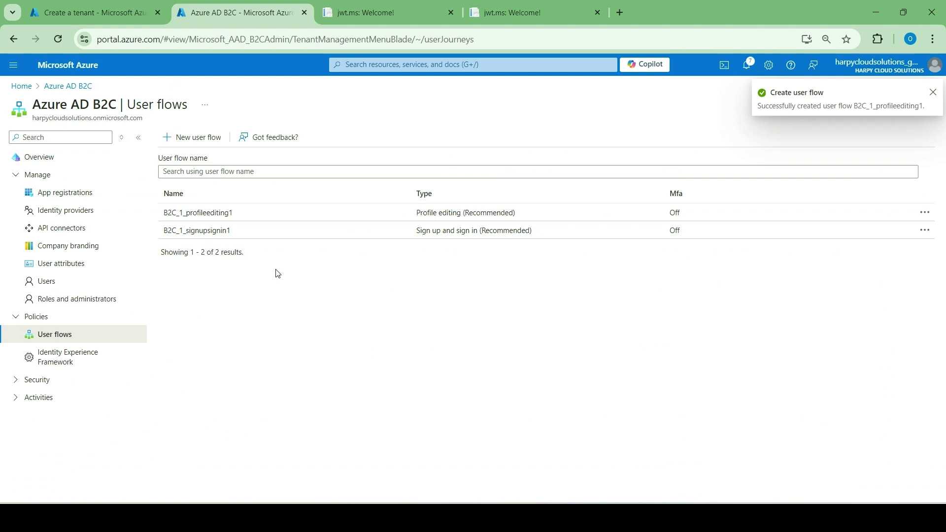
Test-run B2C_1_profileediting1 through sign-in to its User Details form, then view its User attributes
{"action": "left_click", "coordinate": [226, 214]}
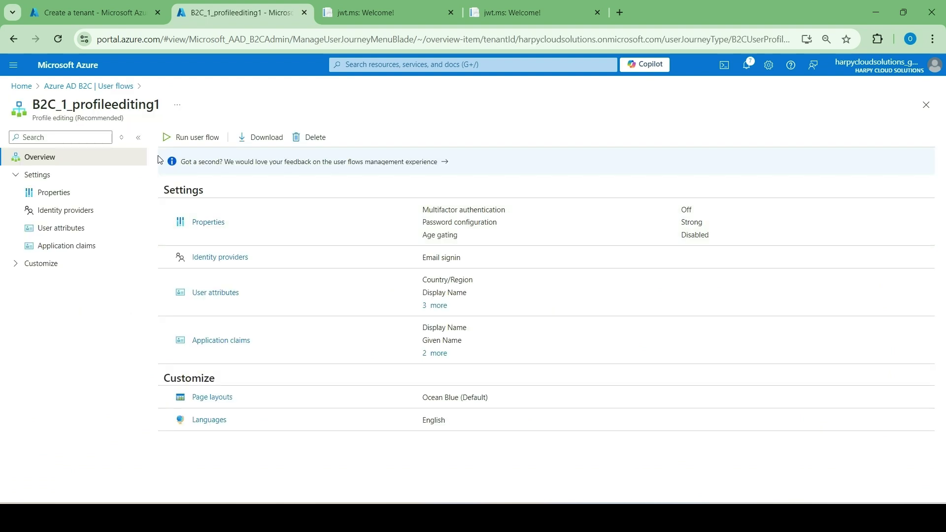
{"action": "left_click", "coordinate": [179, 138]}
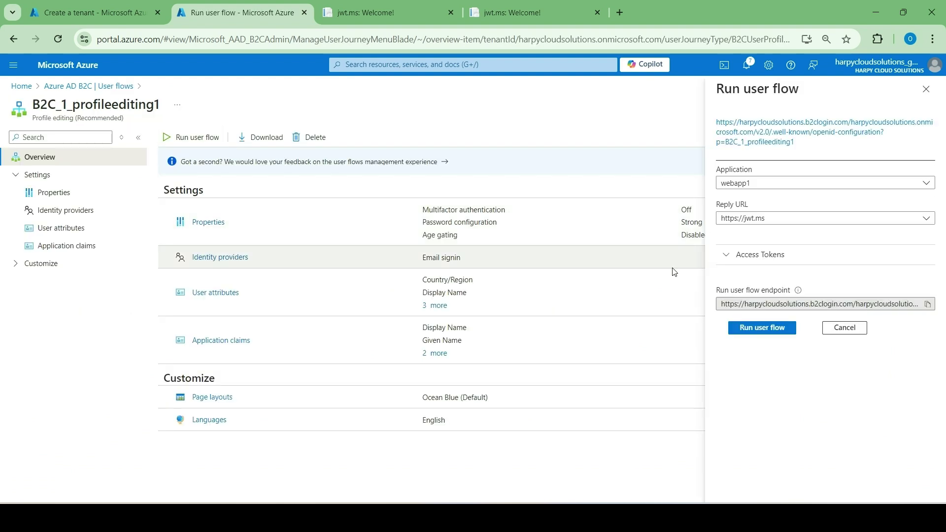
{"action": "left_click", "coordinate": [768, 331]}
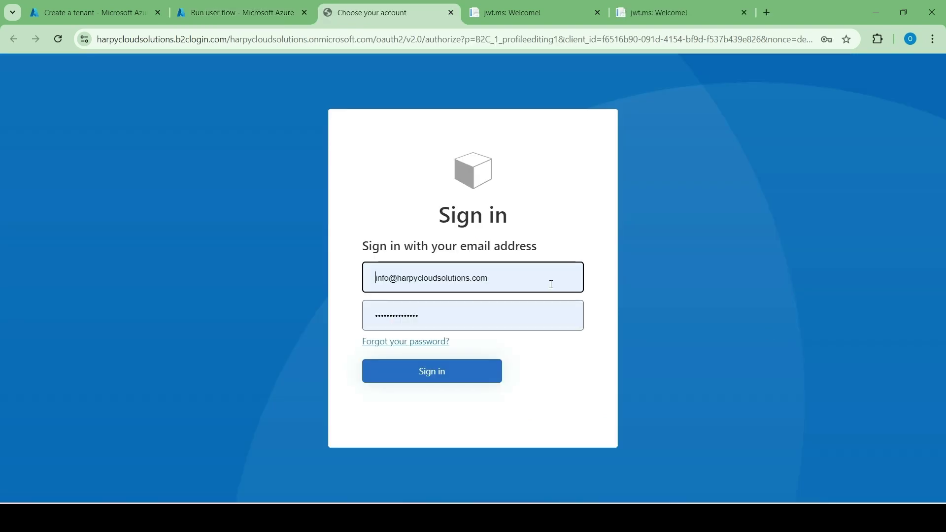
{"action": "left_click", "coordinate": [418, 371]}
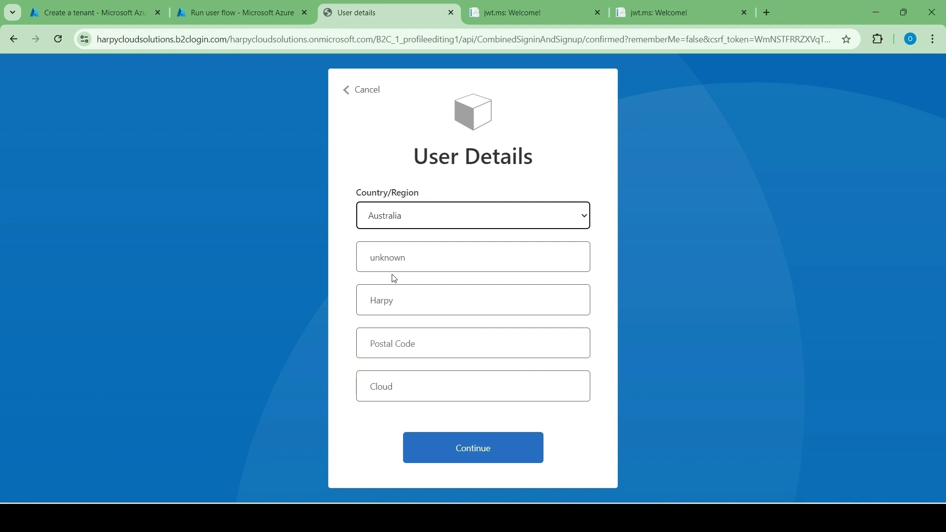
{"action": "left_click_drag", "start_coordinate": [409, 257], "coordinate": [377, 256]}
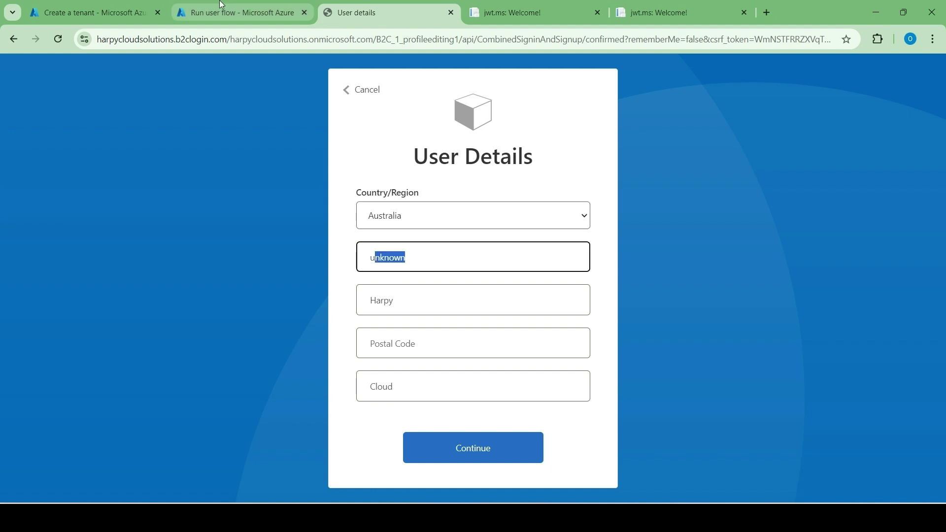
{"action": "left_click", "coordinate": [237, 13]}
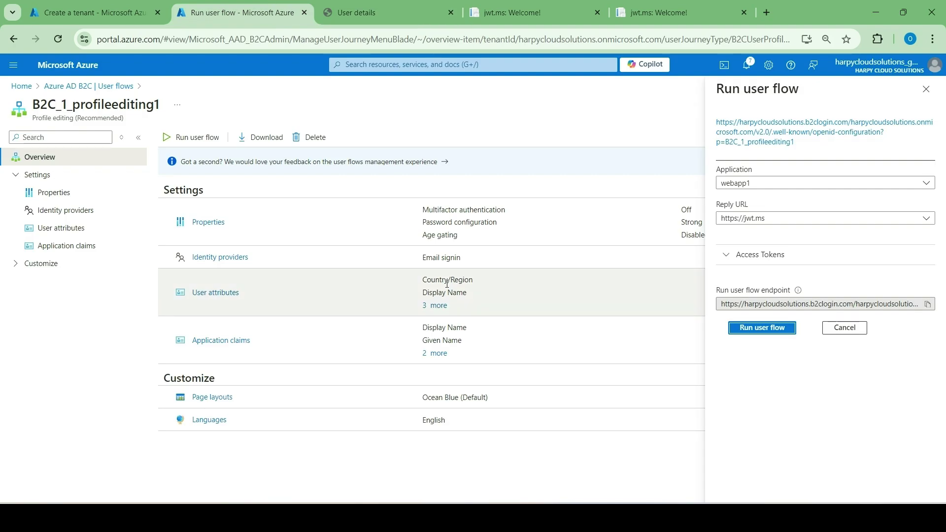
{"action": "left_click", "coordinate": [447, 311]}
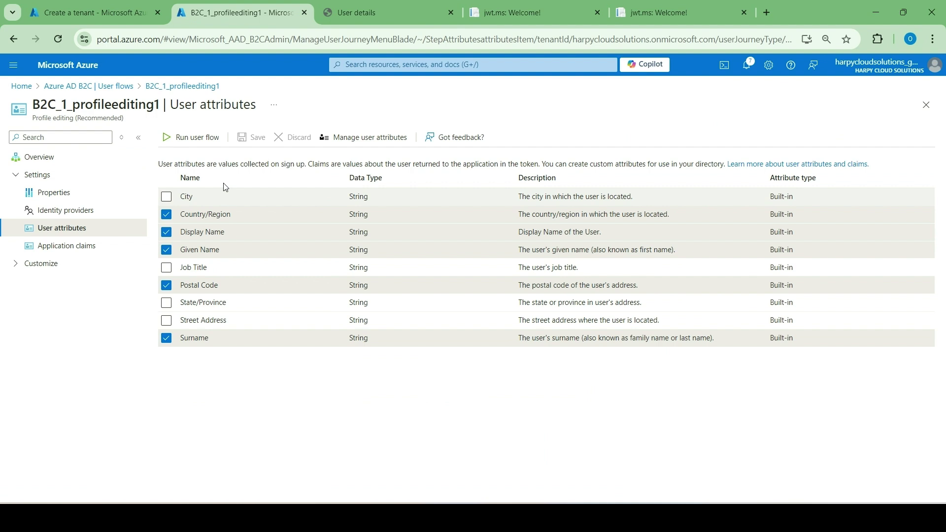
Cancel the profile edit on User Details and close the resulting jwt.ms access_denied tab
{"action": "left_click", "coordinate": [349, 8]}
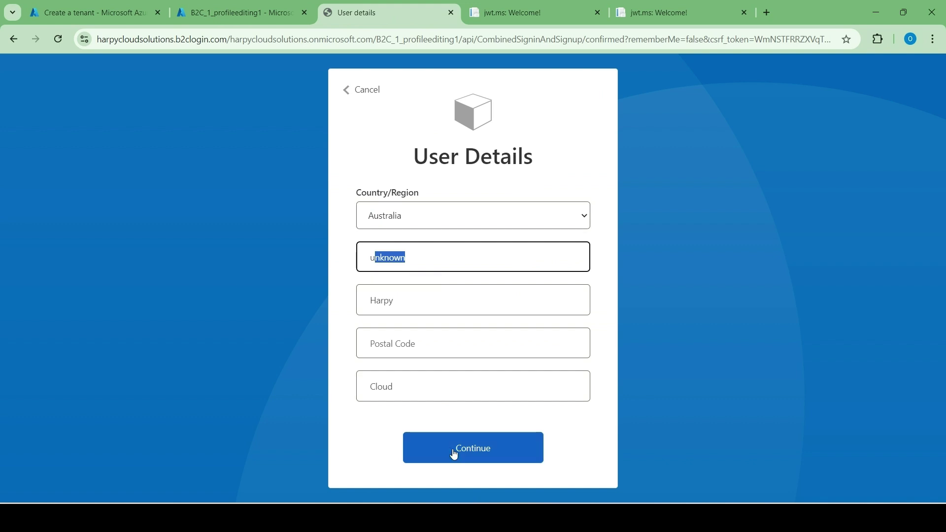
{"action": "left_click", "coordinate": [369, 98]}
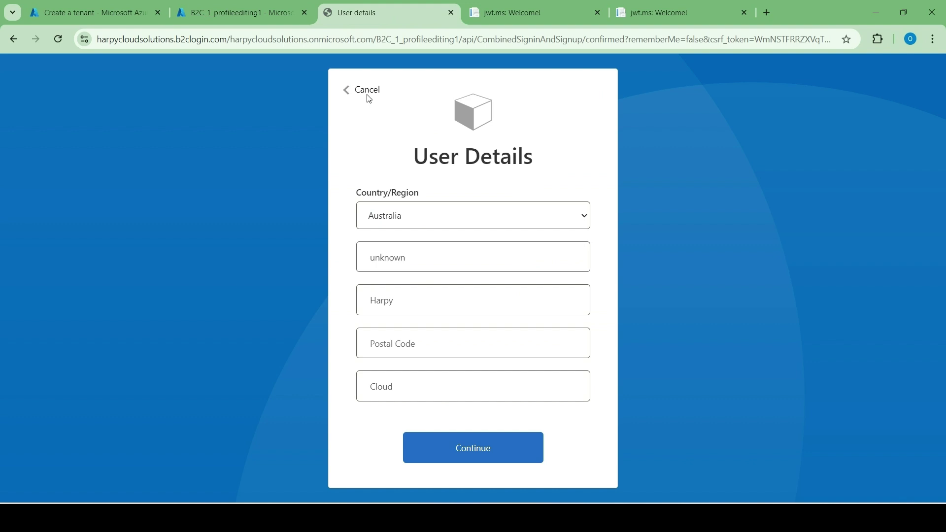
{"action": "left_click", "coordinate": [368, 95]}
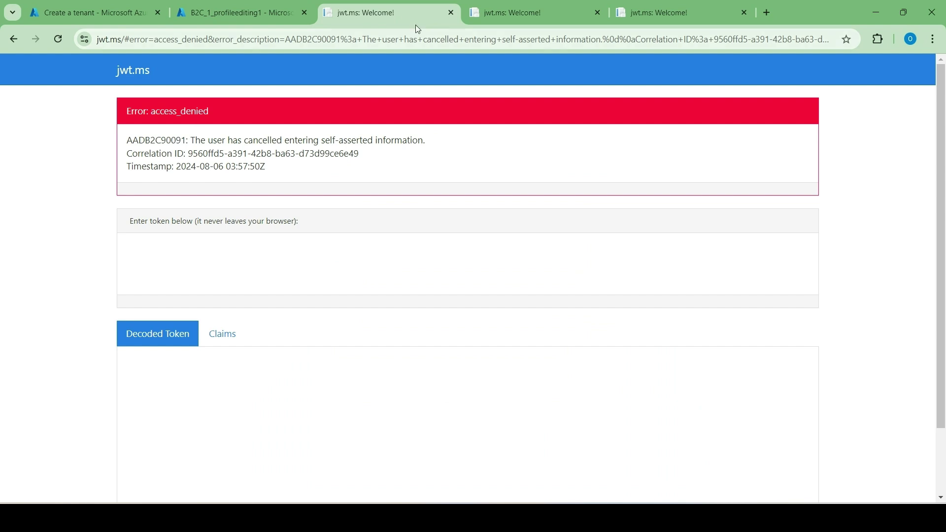
{"action": "left_click", "coordinate": [452, 13]}
{"action": "left_click", "coordinate": [199, 14]}
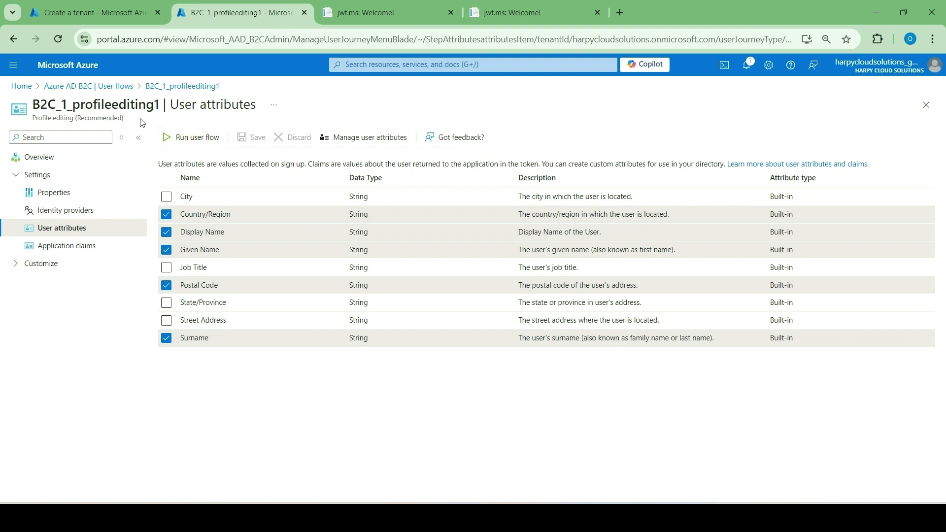
Close the leftover jwt.ms tabs and launch a run of B2C_1_signupsignin1
{"action": "left_click", "coordinate": [135, 87]}
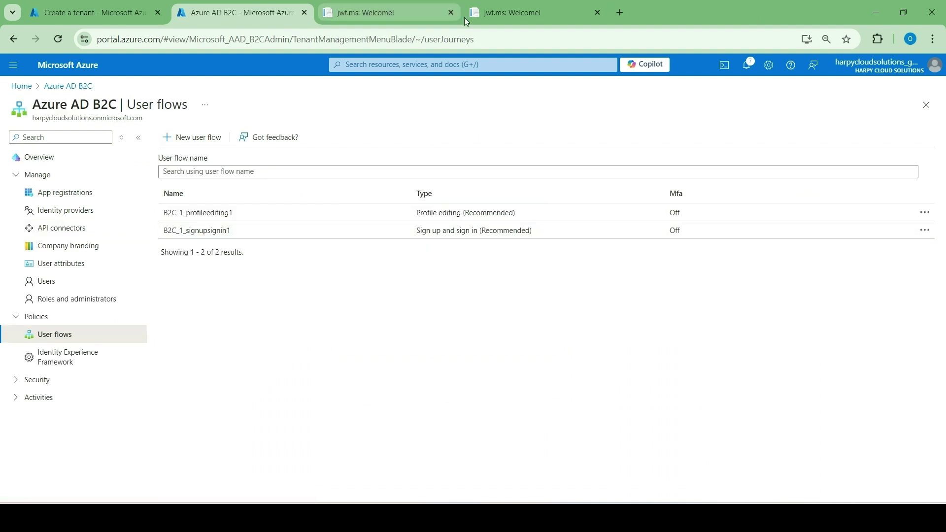
{"action": "left_click", "coordinate": [451, 13]}
{"action": "left_click", "coordinate": [451, 13]}
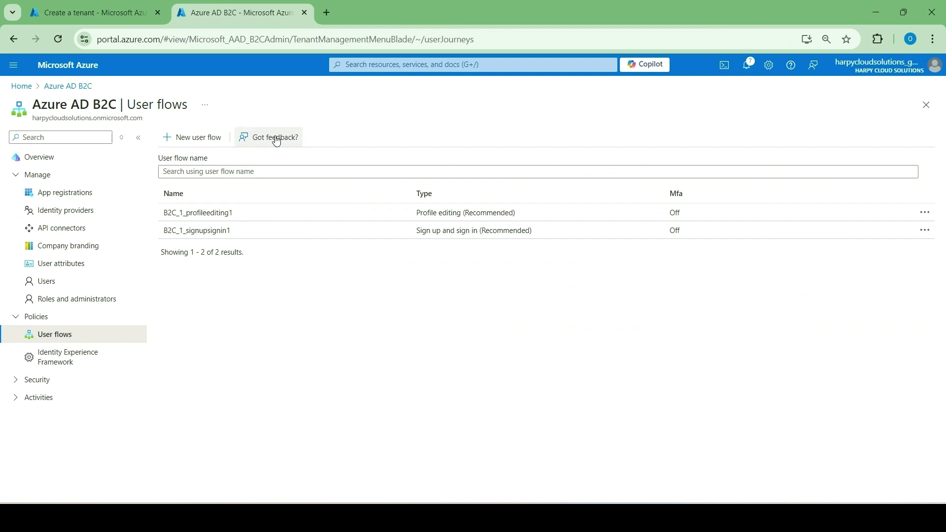
{"action": "left_click", "coordinate": [281, 233]}
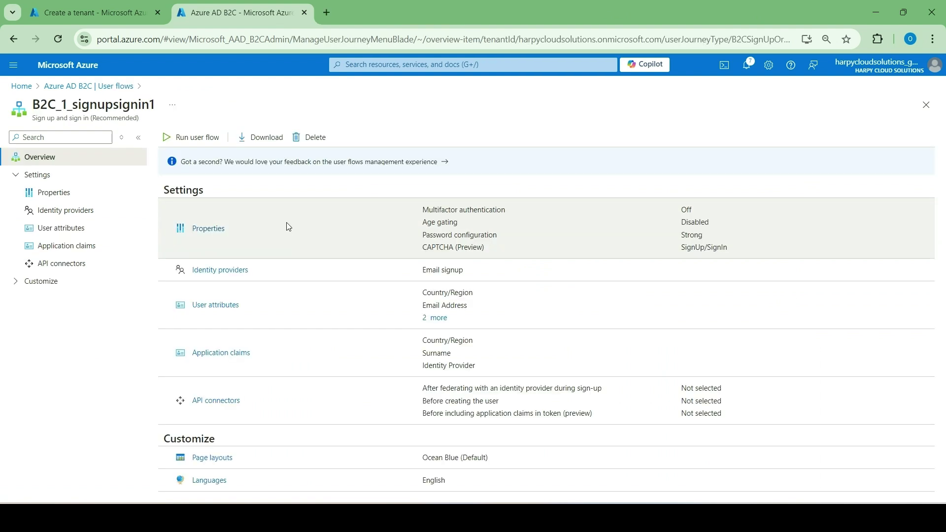
{"action": "left_click", "coordinate": [170, 136]}
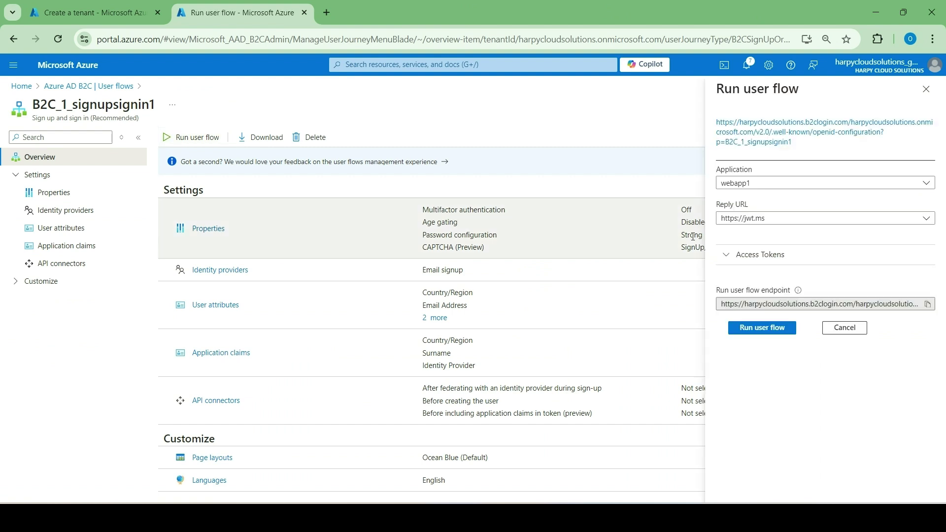
{"action": "left_click", "coordinate": [763, 329]}
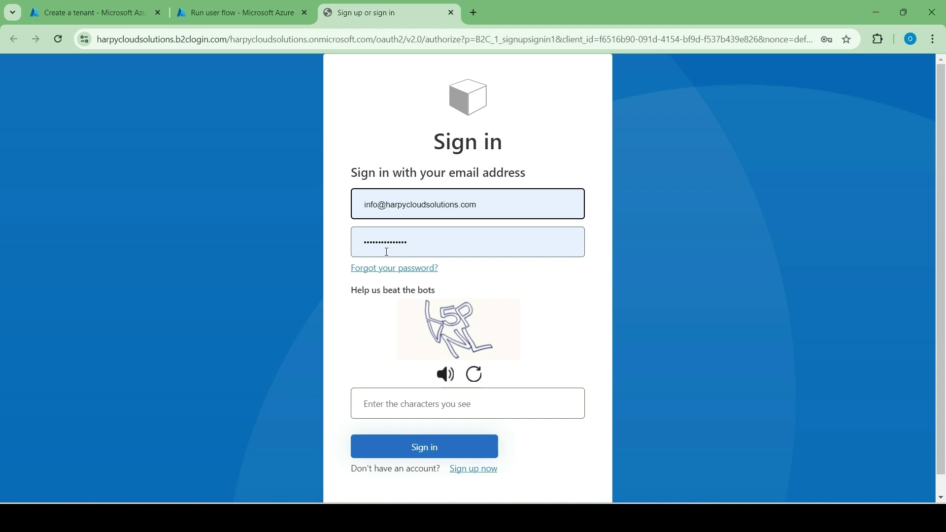
Sign in with the captcha, review the token's Claims table in jwt.ms, then close it
{"action": "left_click", "coordinate": [391, 397]}
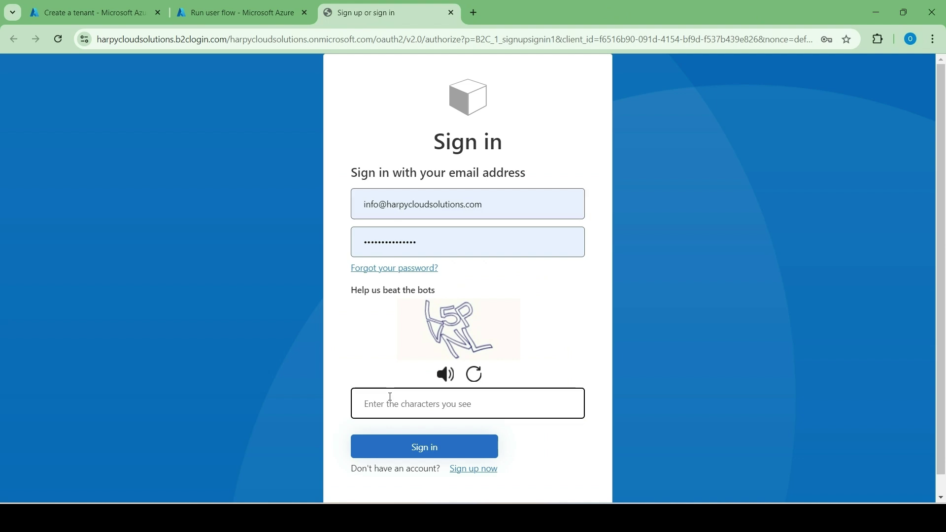
{"action": "type", "text": "L"}
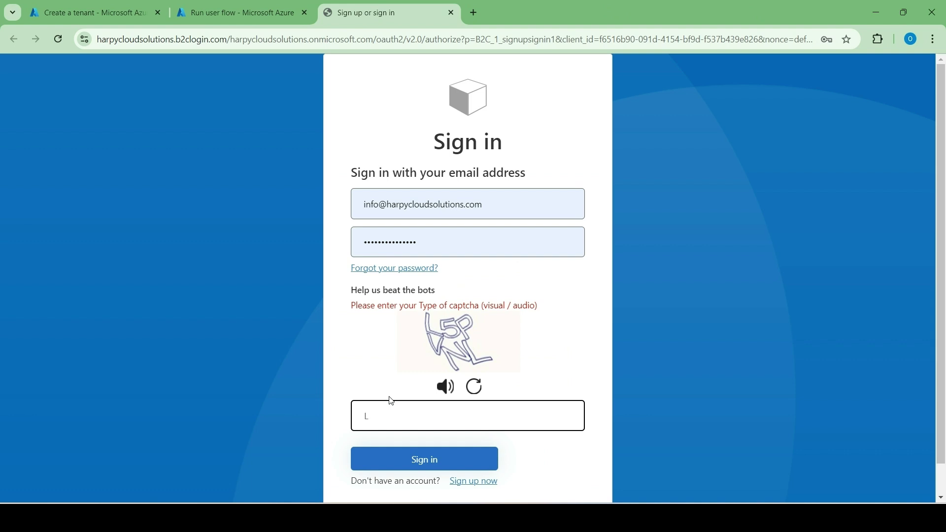
{"action": "type", "text": "5P"}
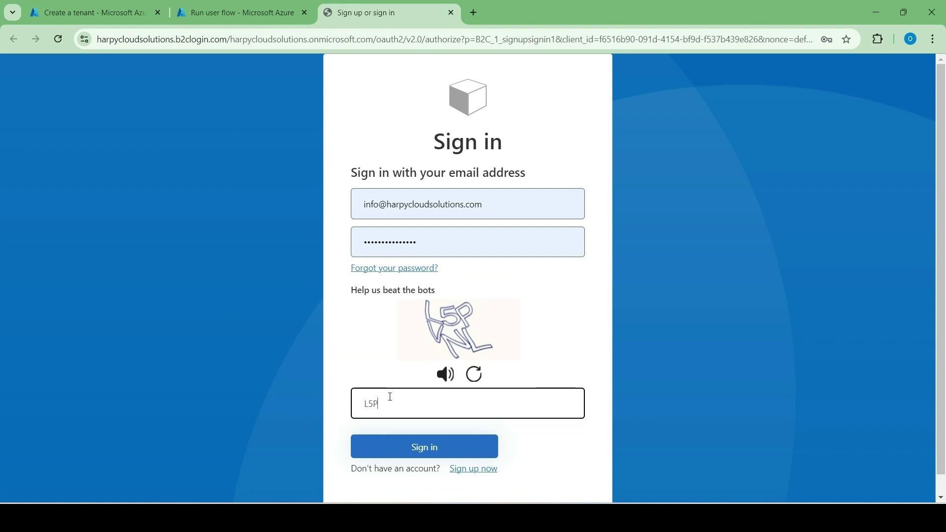
{"action": "type", "text": "V"}
{"action": "type", "text": "NL"}
{"action": "left_click", "coordinate": [459, 450]}
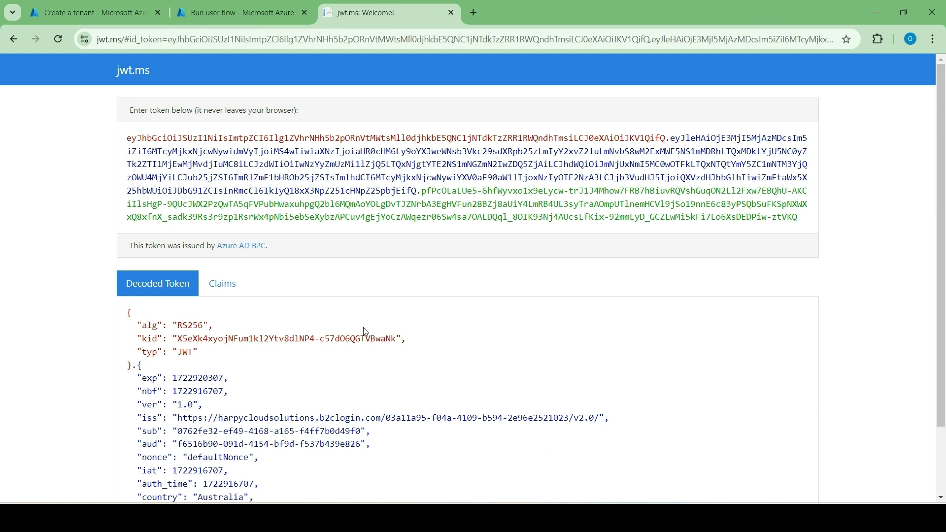
{"action": "left_click", "coordinate": [238, 282]}
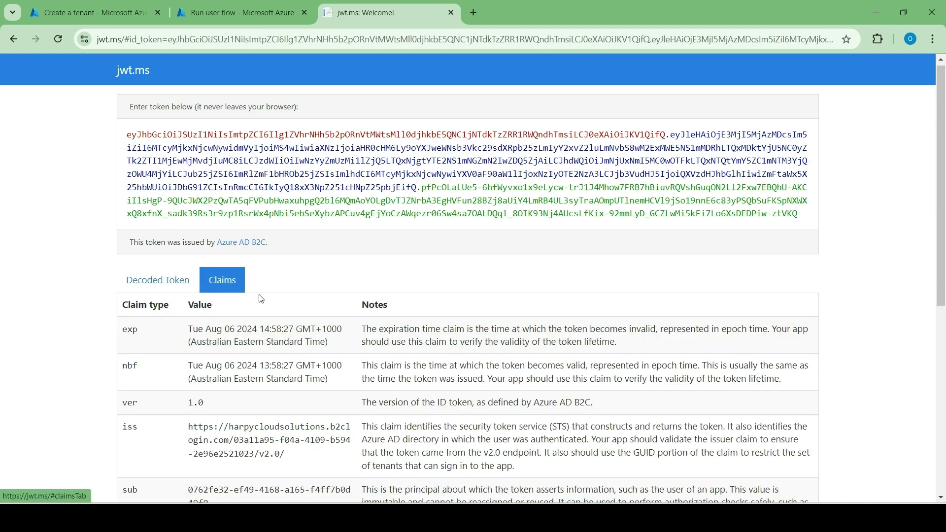
{"action": "scroll", "coordinate": [253, 327], "scroll_direction": "down", "scroll_amount": 7}
{"action": "scroll", "coordinate": [252, 327], "scroll_direction": "up", "scroll_amount": 7}
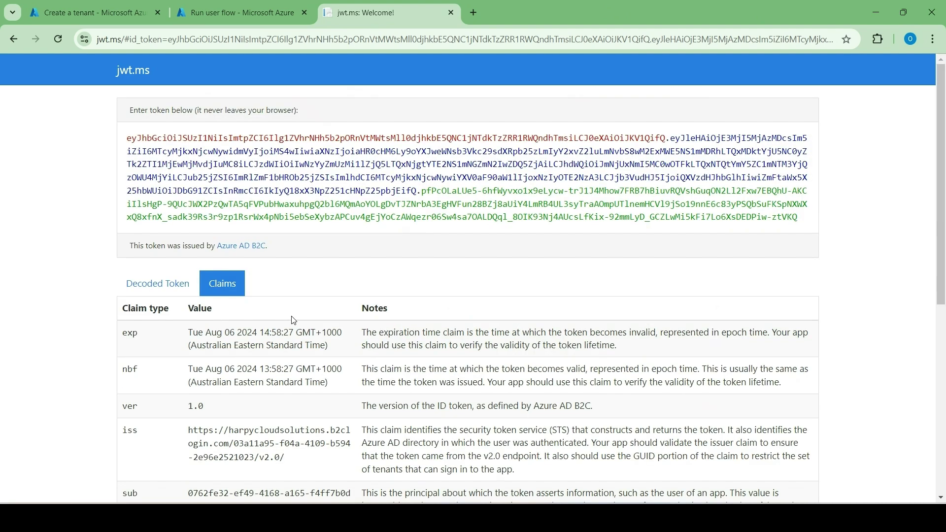
{"action": "left_click", "coordinate": [450, 12]}
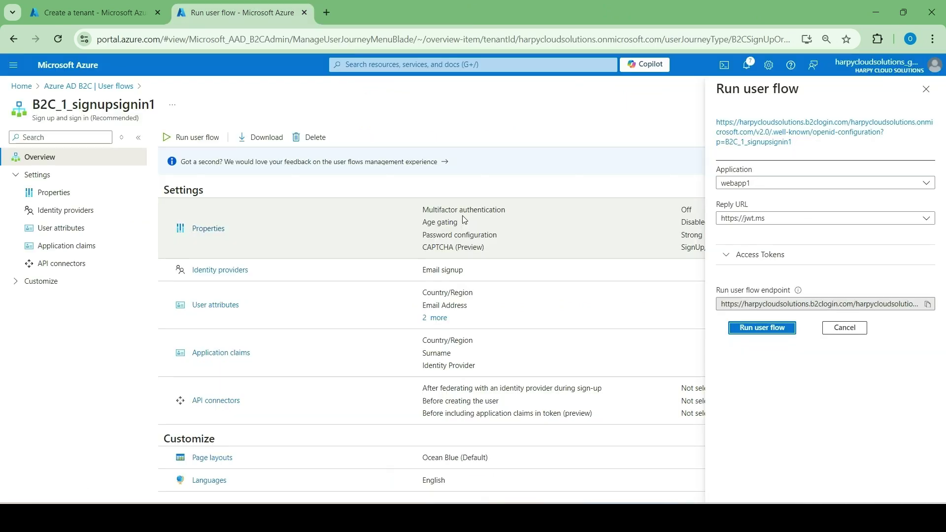
Test the sign-in flow's password reset, verifying the e-mailed code and continuing to the new-password step
{"action": "left_click", "coordinate": [778, 329]}
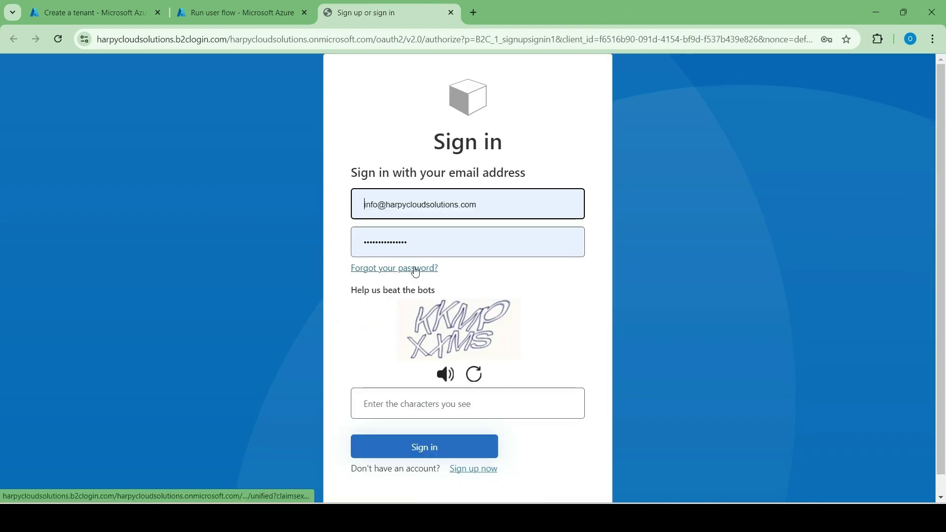
{"action": "left_click", "coordinate": [415, 270]}
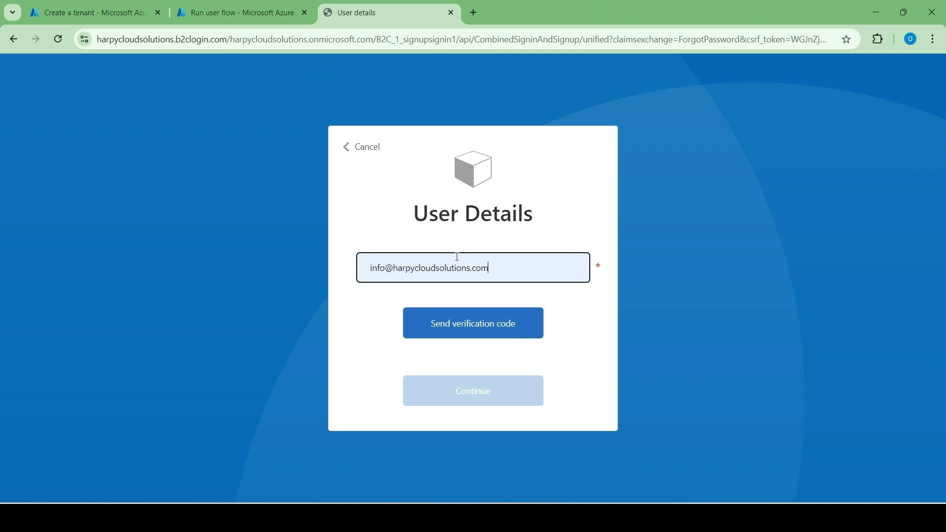
{"action": "left_click", "coordinate": [482, 330]}
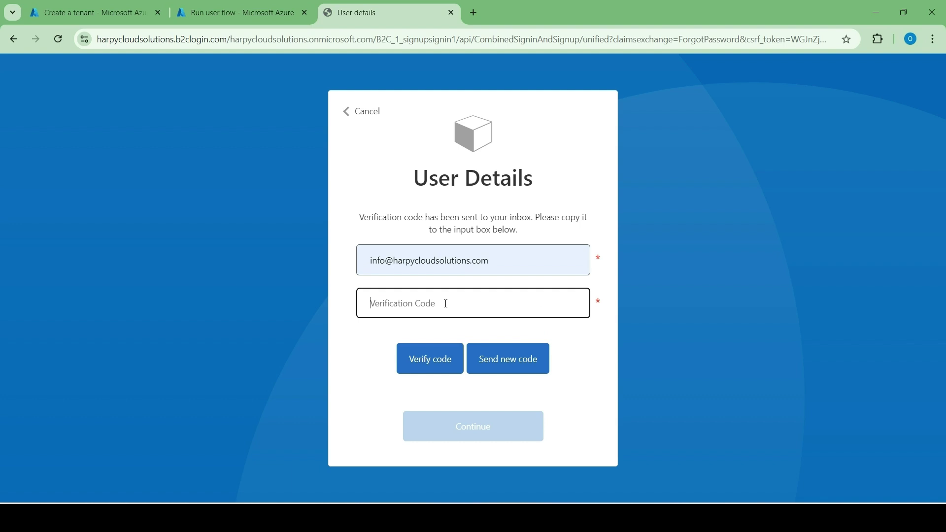
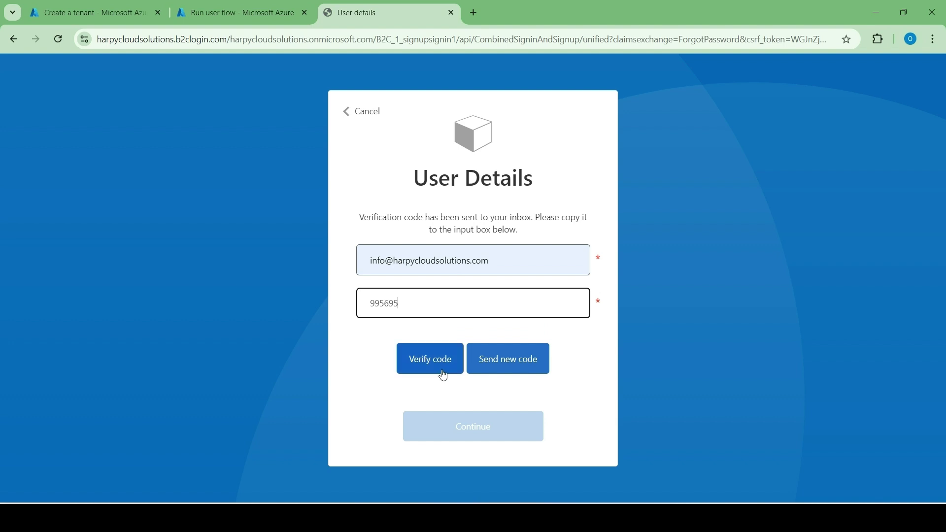
{"action": "left_click", "coordinate": [444, 374]}
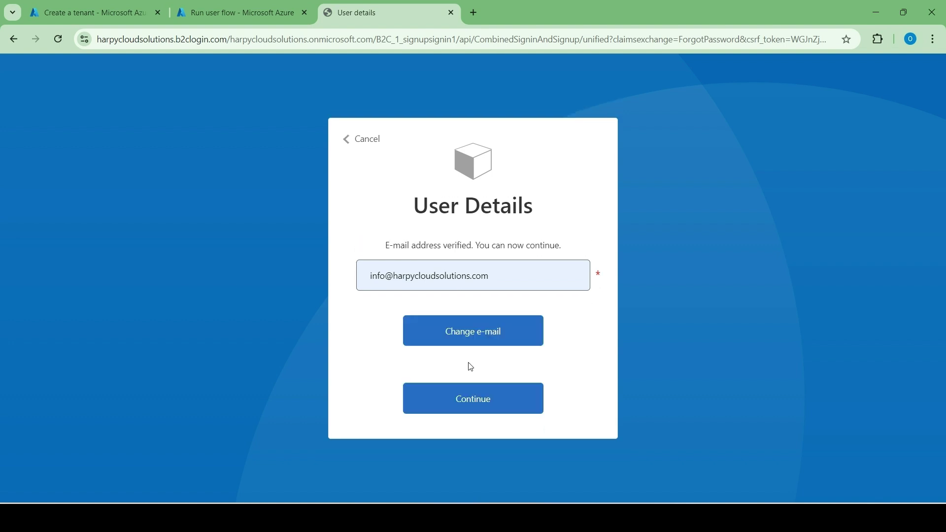
{"action": "left_click", "coordinate": [476, 406]}
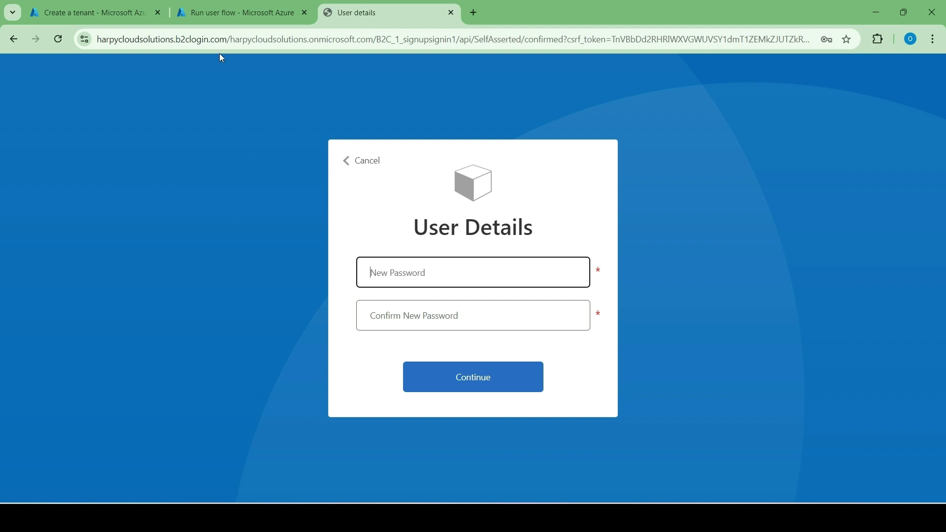
Open the Identity Experience Framework page from User flows in the portal
{"action": "left_click", "coordinate": [224, 16]}
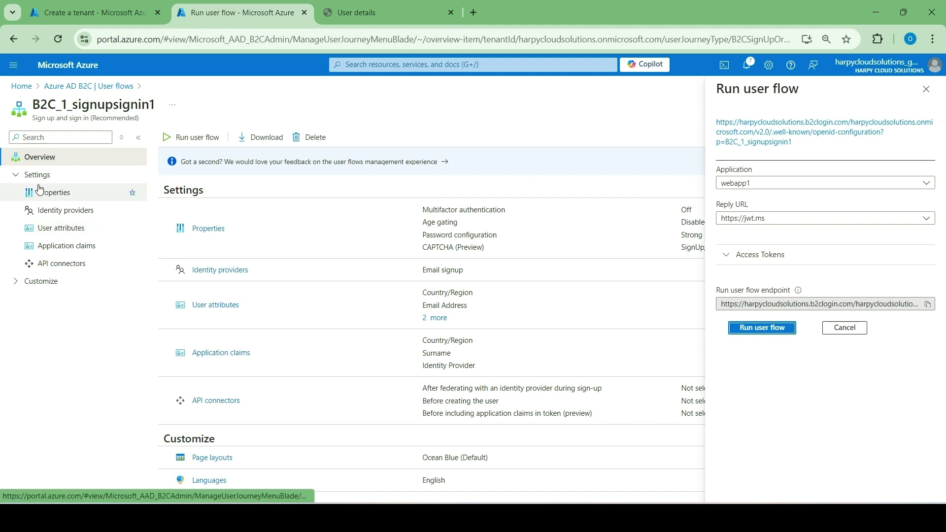
{"action": "left_click", "coordinate": [65, 86]}
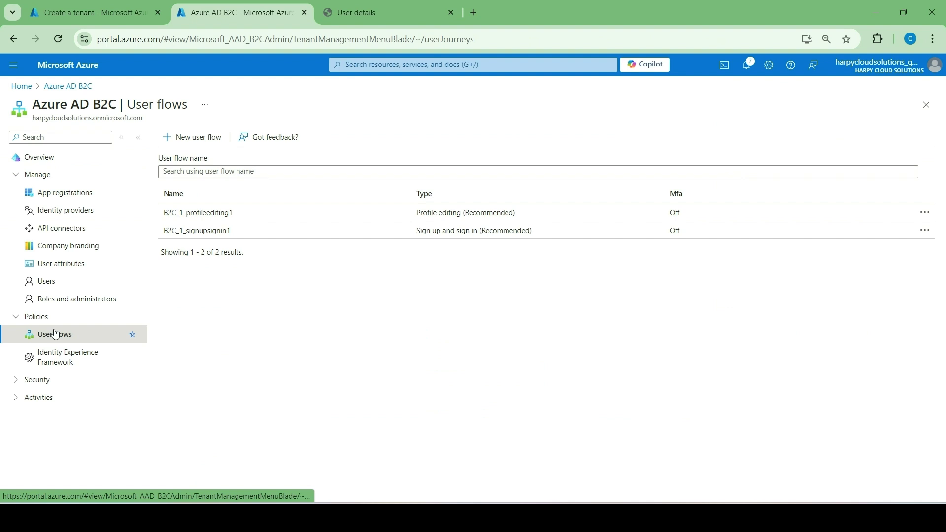
{"action": "left_click", "coordinate": [54, 358]}
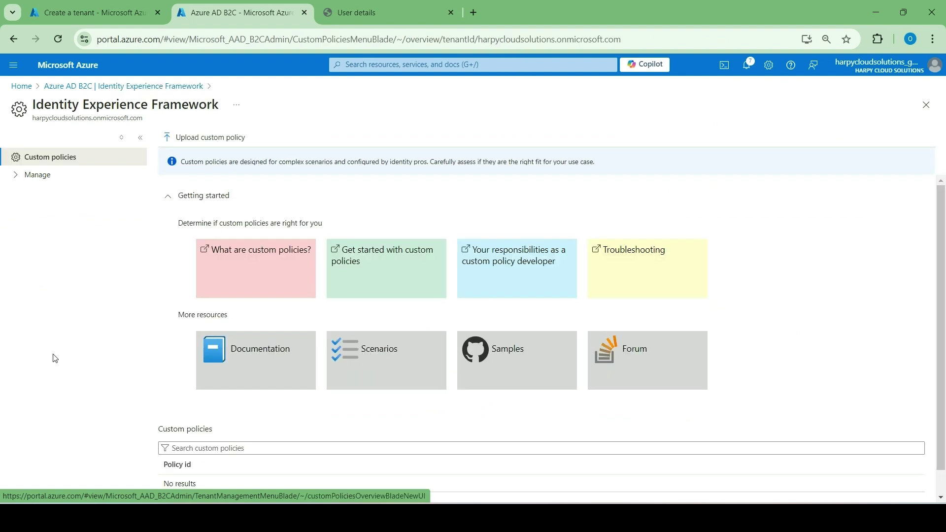